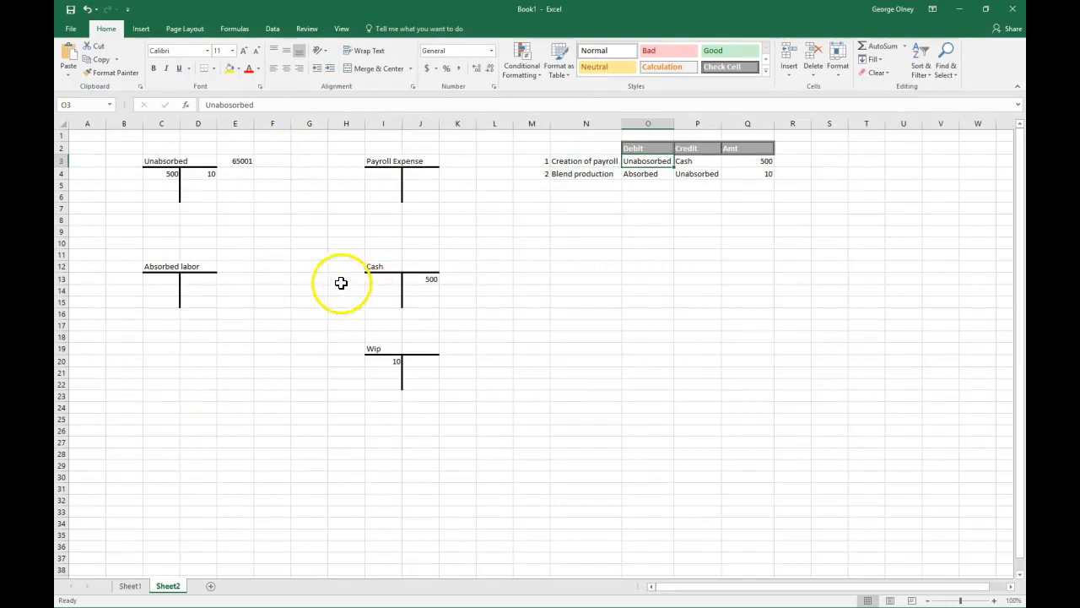
Review the Cash credit entry and the debit and credit entries of the Unabsorbed T-account.
click(426, 278)
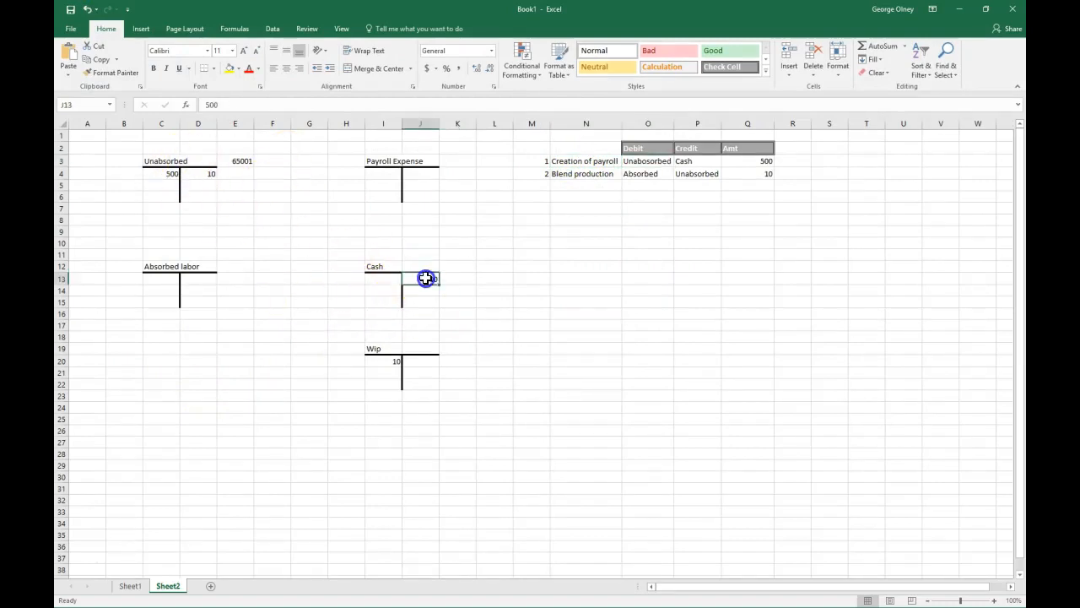
click(166, 175)
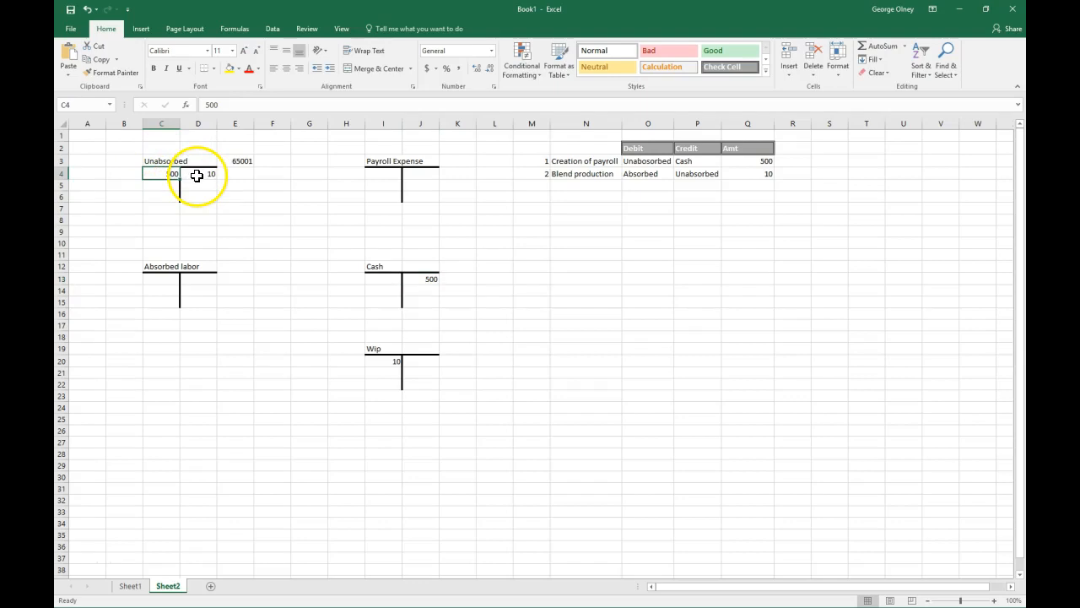
click(199, 174)
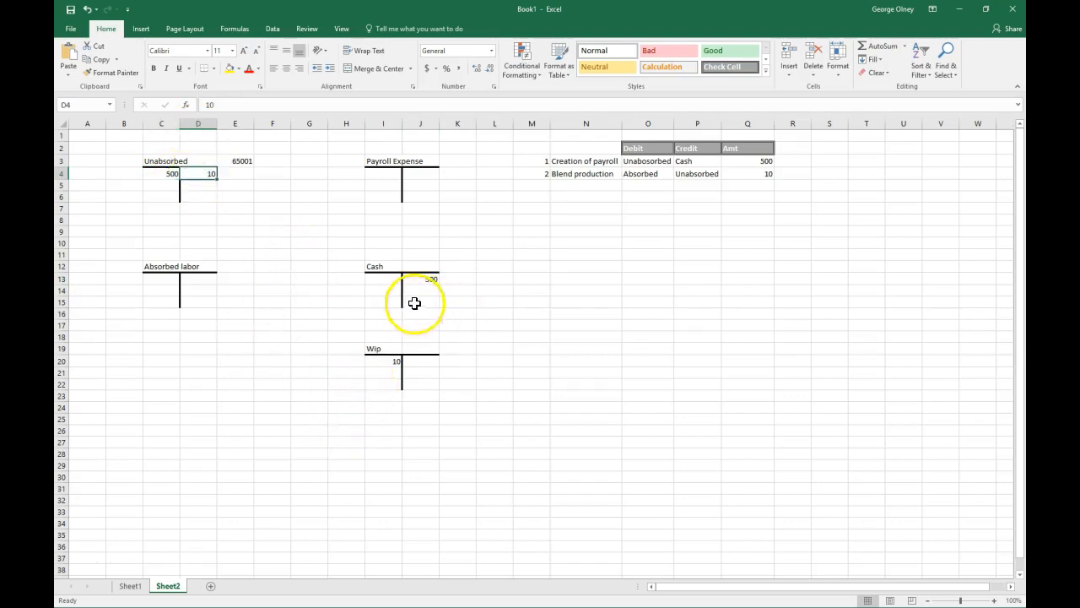
Switch to iRely i21, examine the GL account and debit of bank transaction BTRN-48, and close the bank transactions.
click(958, 9)
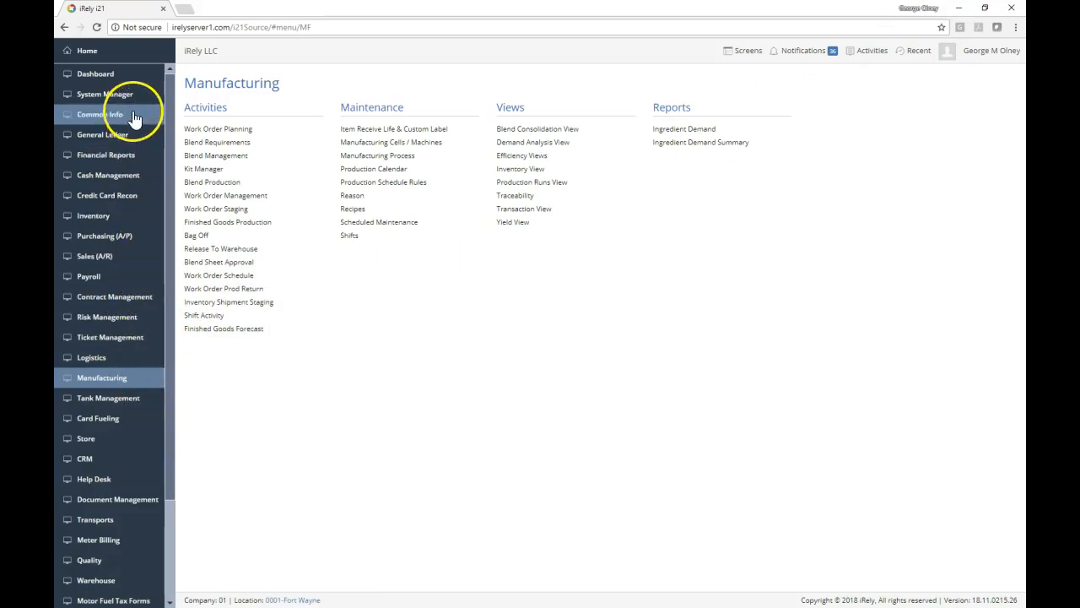
click(135, 175)
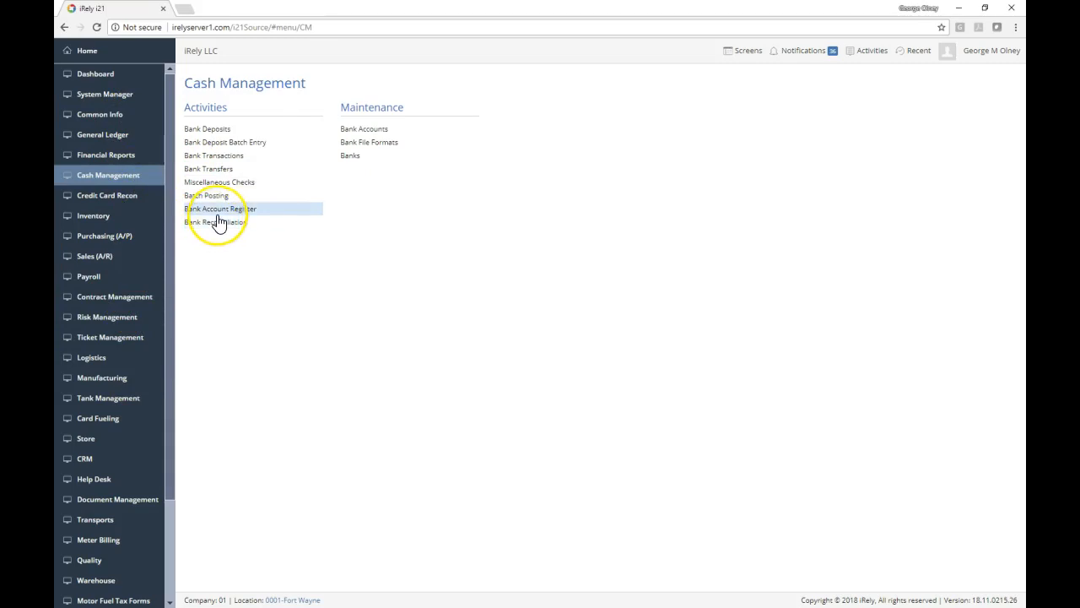
click(223, 157)
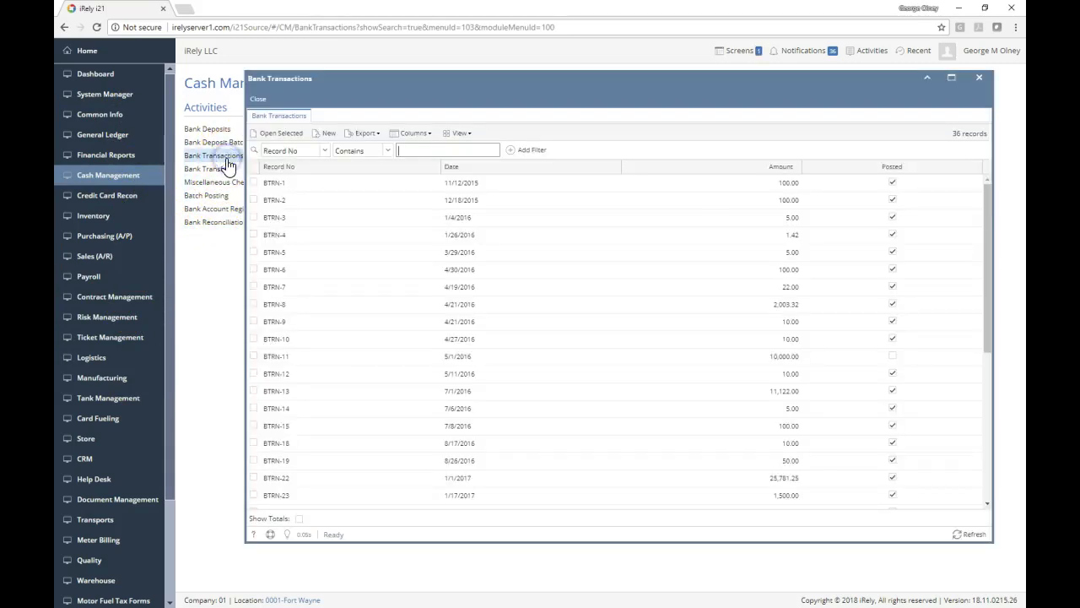
scroll(414, 441, down, 5)
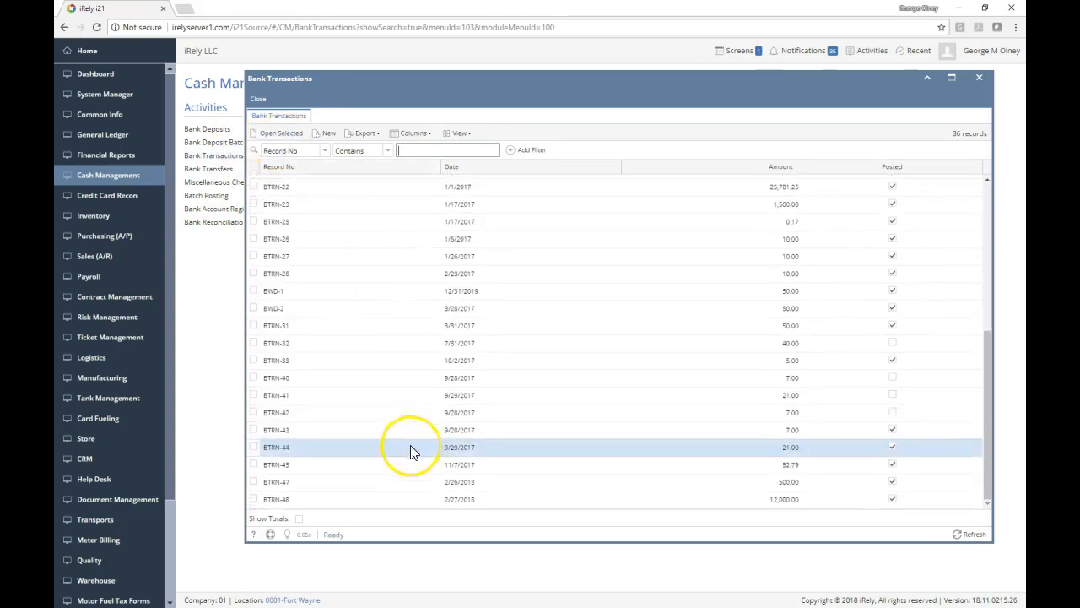
click(362, 498)
double_click(361, 498)
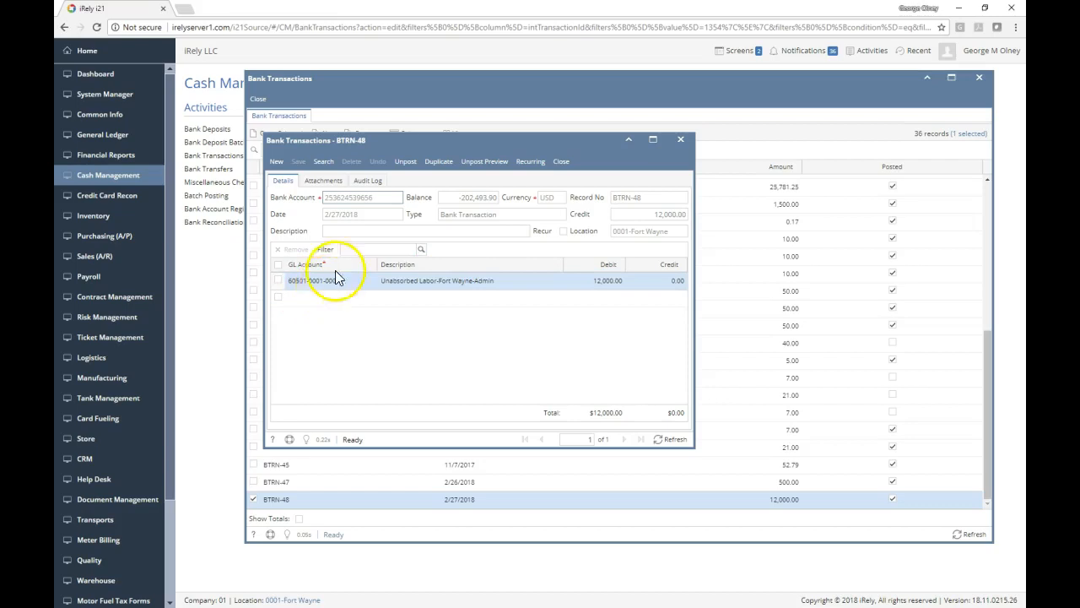
click(559, 162)
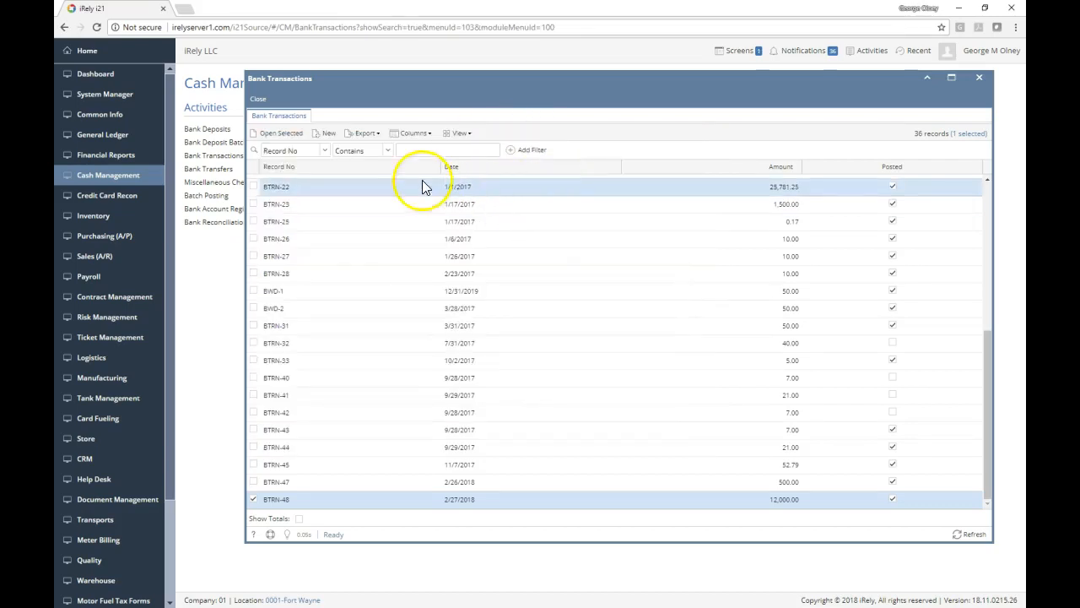
click(257, 102)
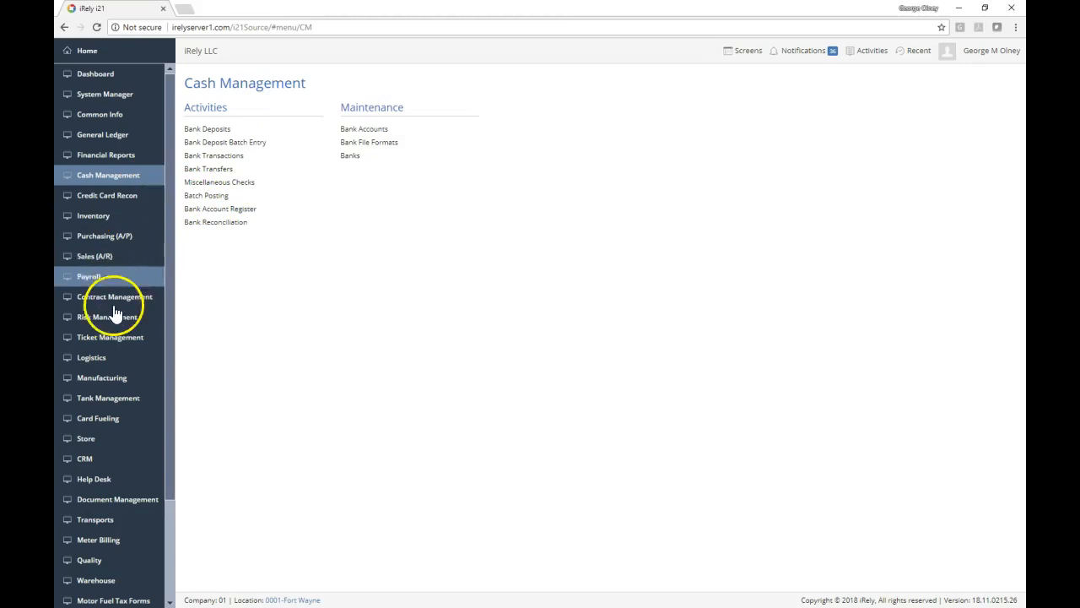
Find the Admin Margin item among the inventory items with the filter "admin" and examine its location pricing.
click(105, 218)
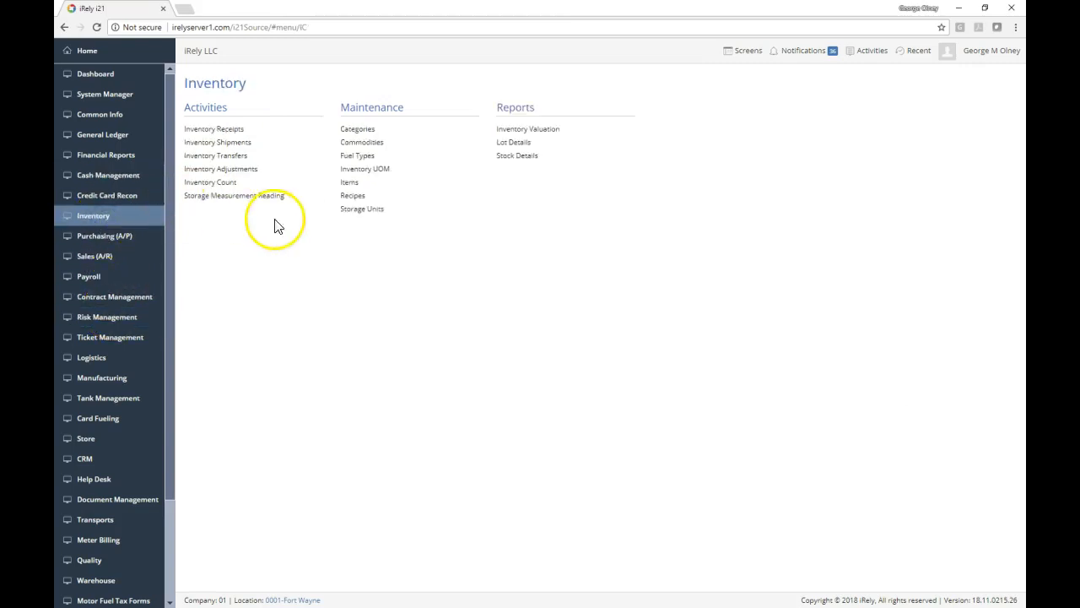
click(349, 182)
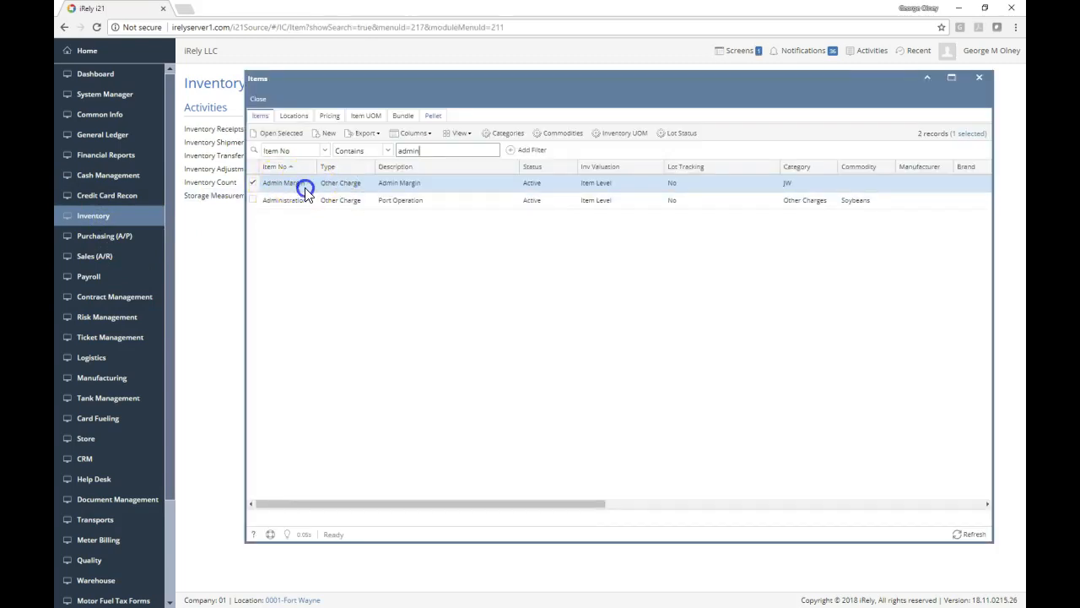
double_click(303, 187)
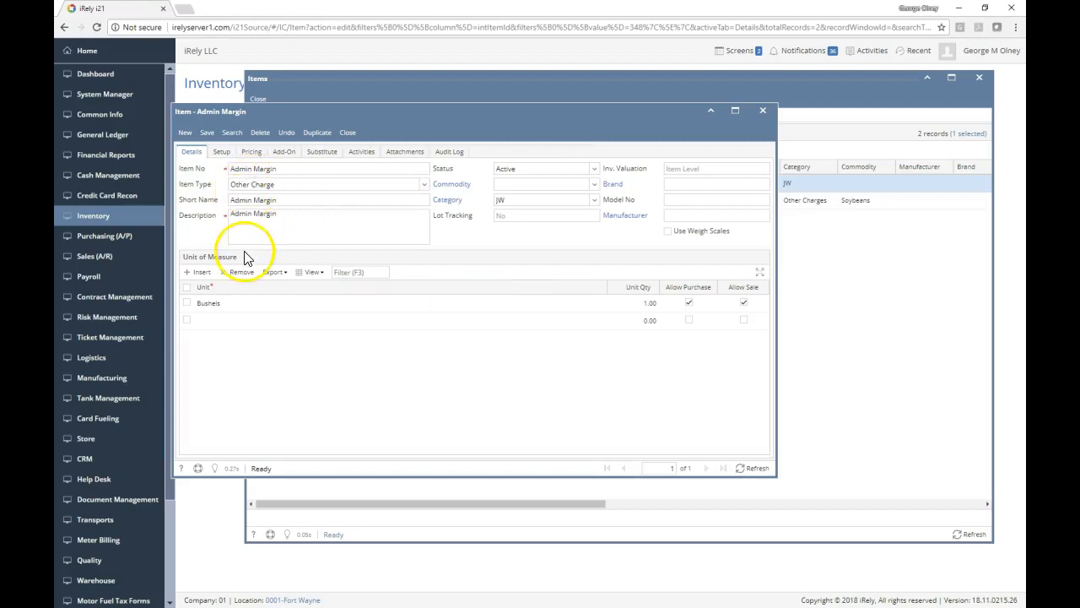
click(254, 155)
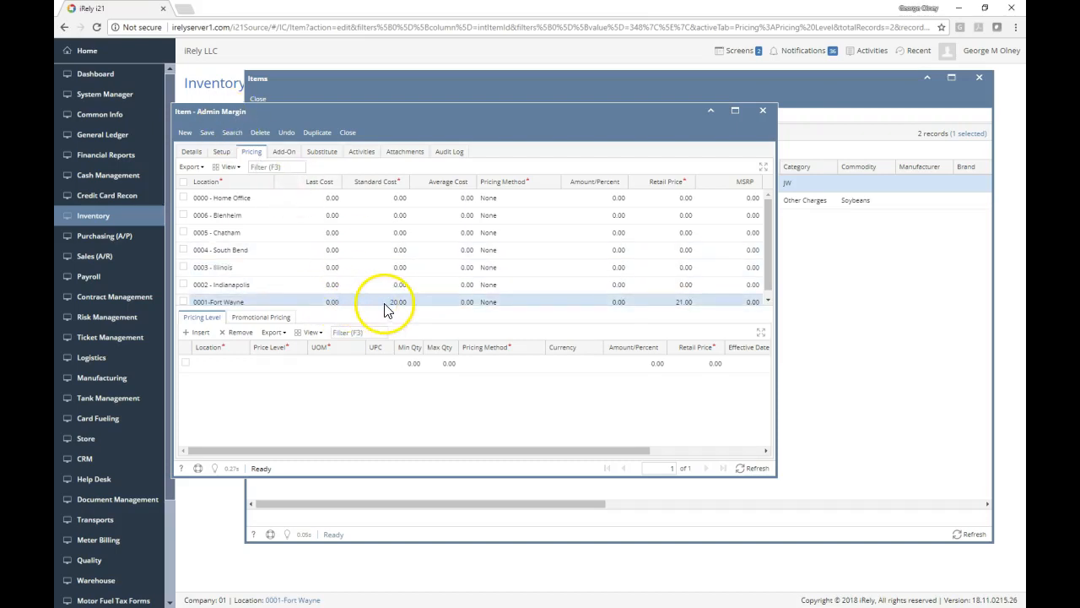
Examine the GL accounts set up for the Admin Margin item, including Other Charge Expense, and close the item and item list.
click(222, 154)
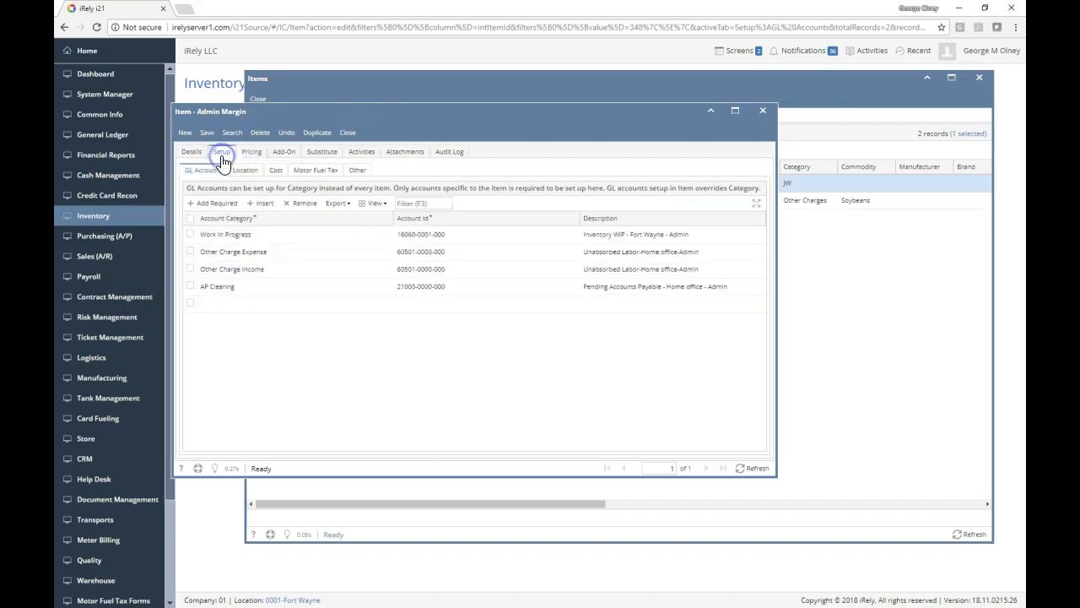
click(430, 241)
click(429, 253)
click(417, 257)
click(346, 135)
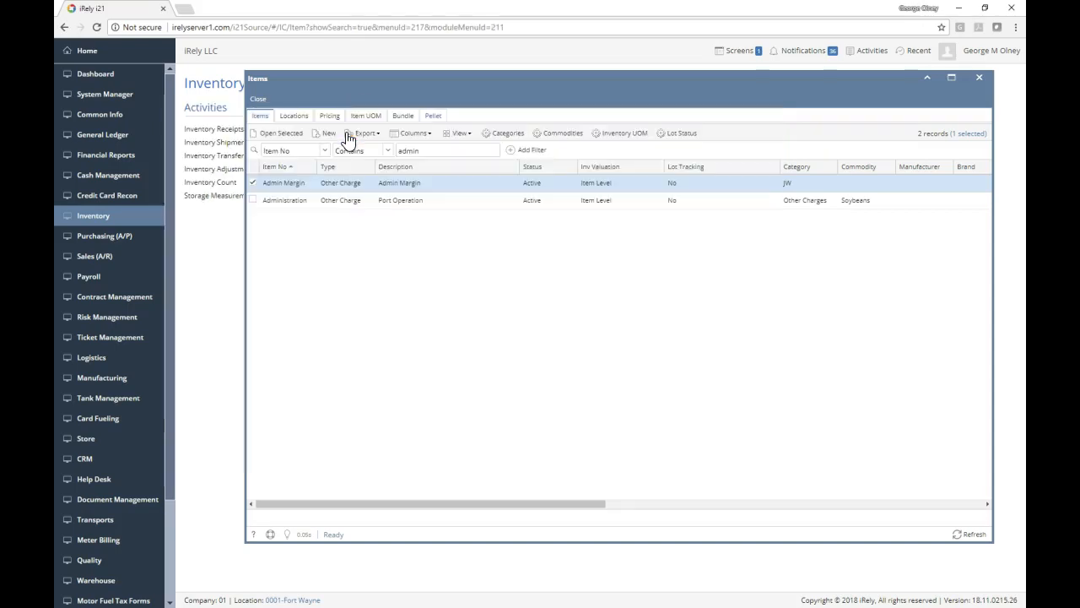
click(264, 101)
Search the inventory recipes for "cleaned" and view the Cleaned recipe for Kamut Seed Cleaned.
click(348, 195)
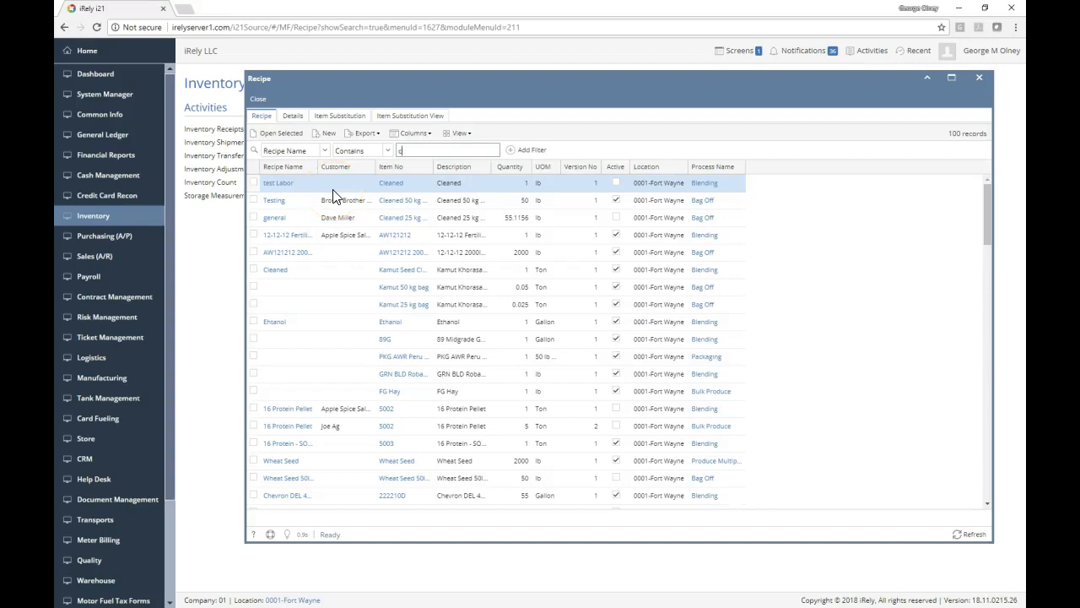
text(cleaned)
click(333, 193)
double_click(333, 193)
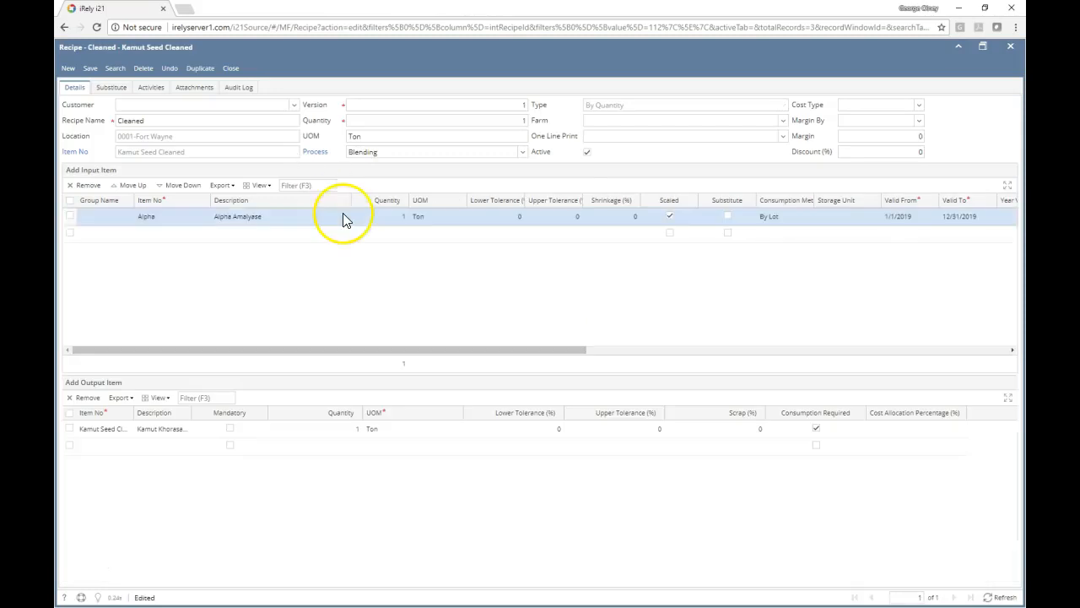
click(229, 68)
Set the Admin Margin input's margin to 0 in the Cleaned ton recipe, then close it and save the changes.
double_click(350, 224)
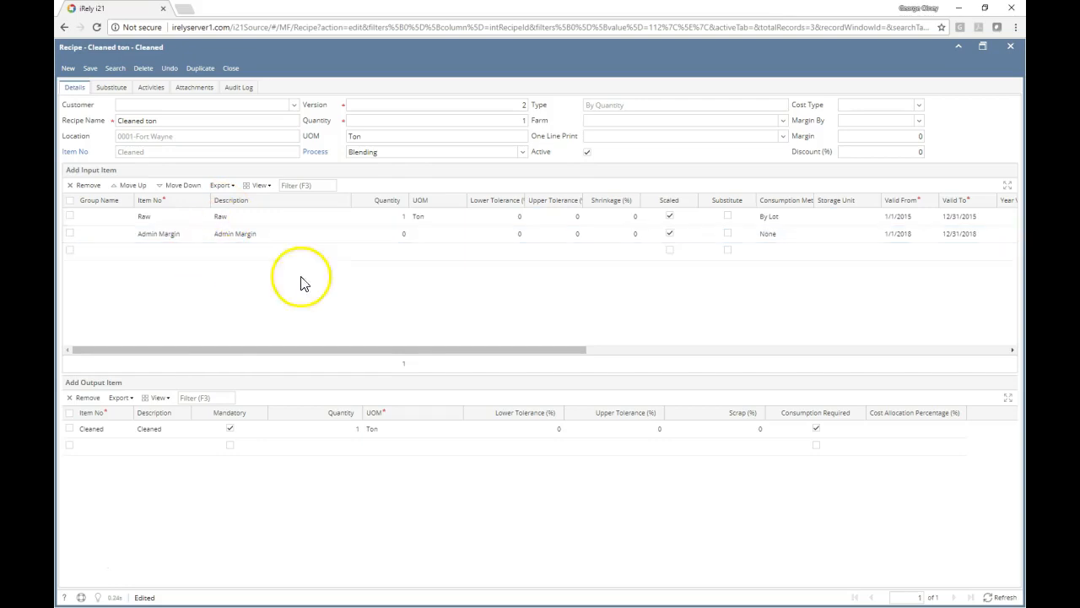
click(212, 237)
drag(251, 348, 578, 320)
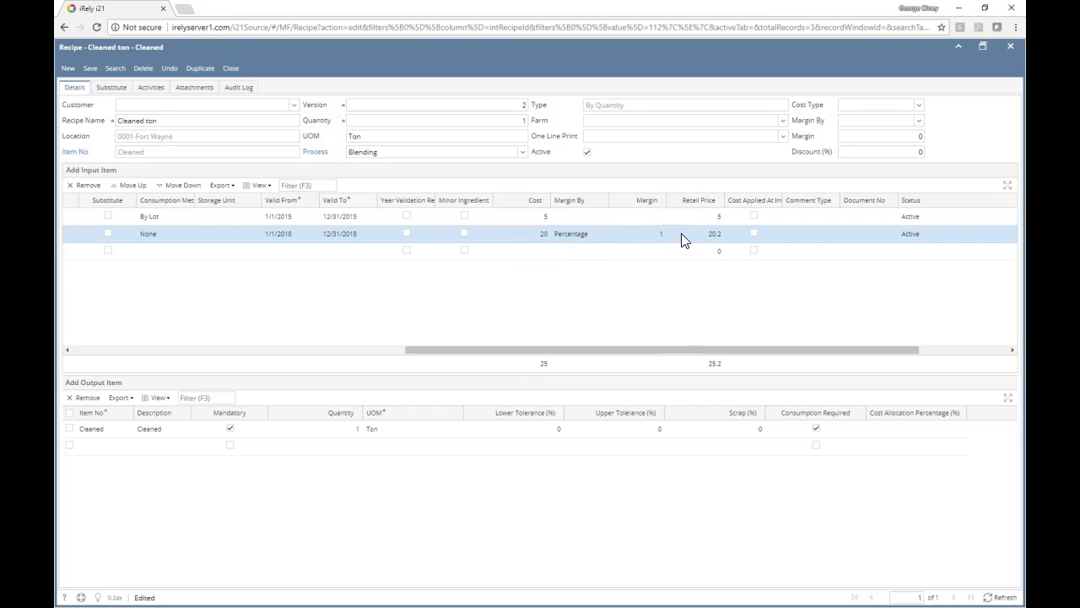
click(652, 237)
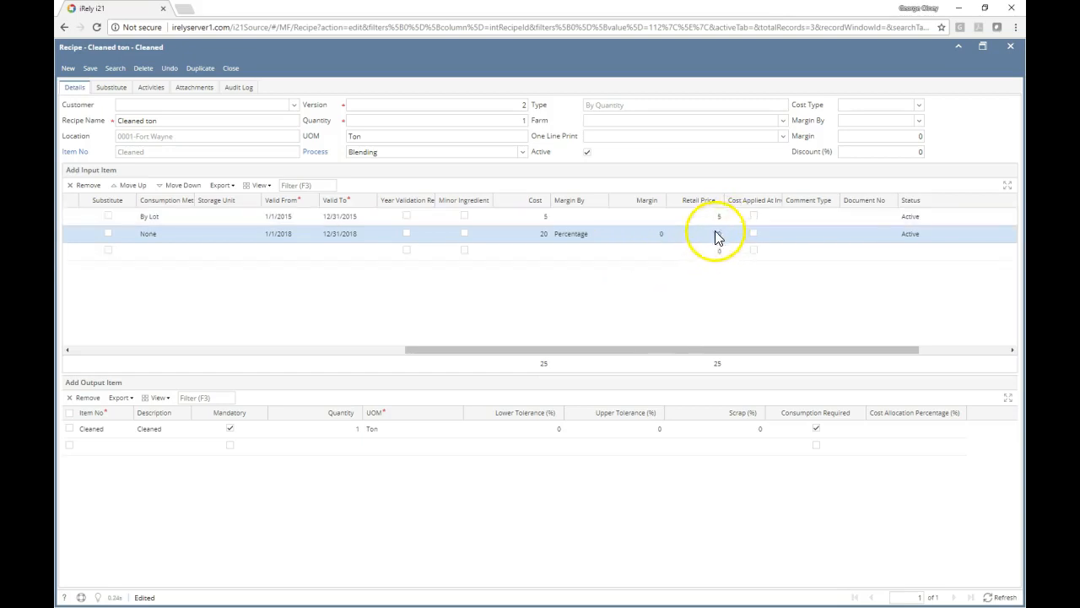
click(230, 67)
click(474, 386)
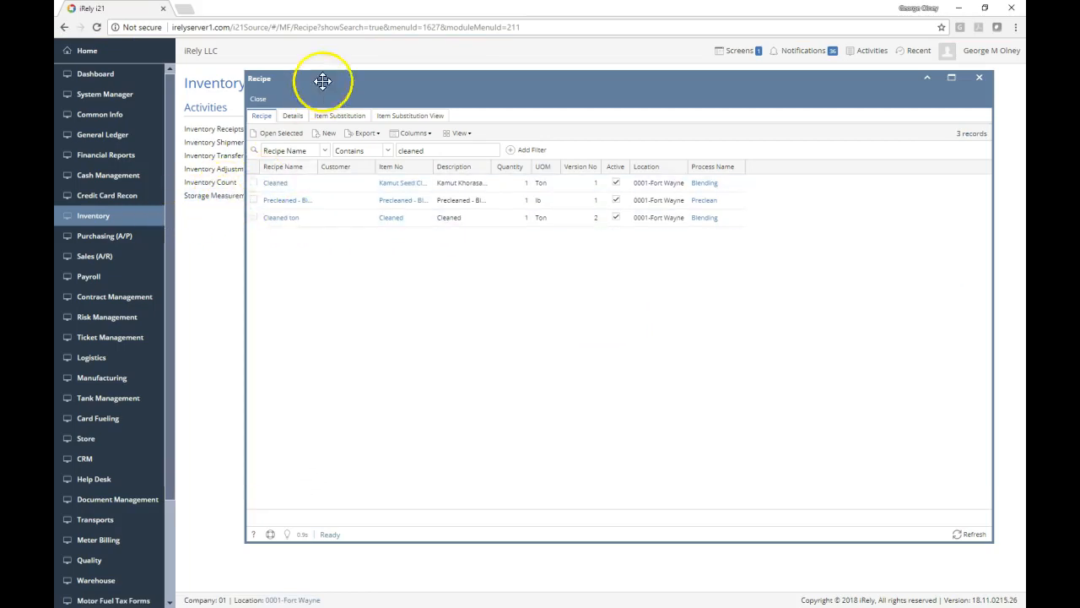
Move the recipe list aside and reopen the Admin Margin inventory item to view its GL accounts.
drag(329, 75, 497, 26)
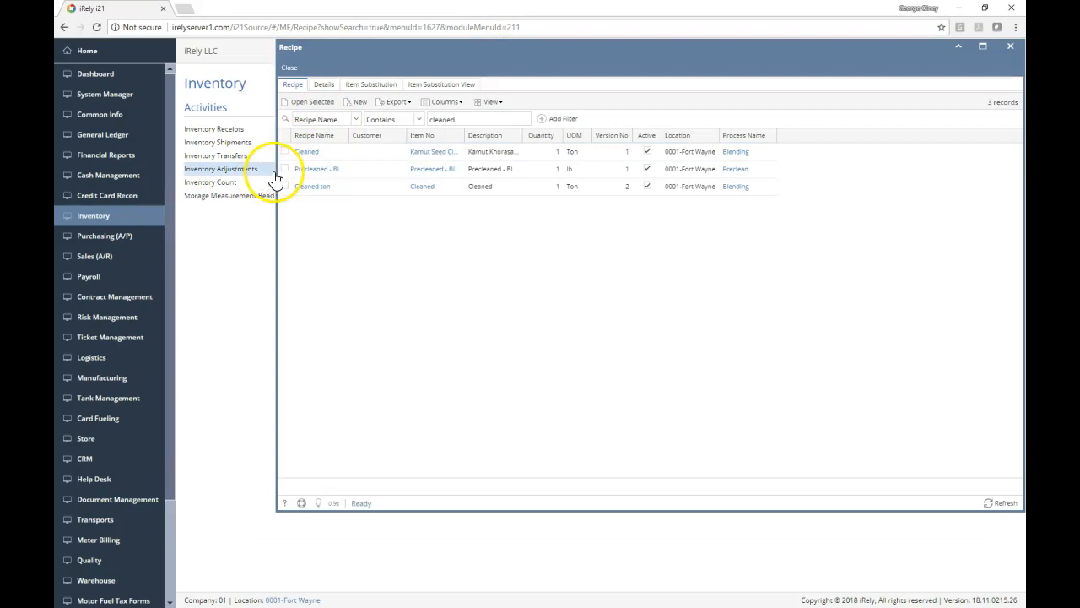
drag(277, 173, 455, 168)
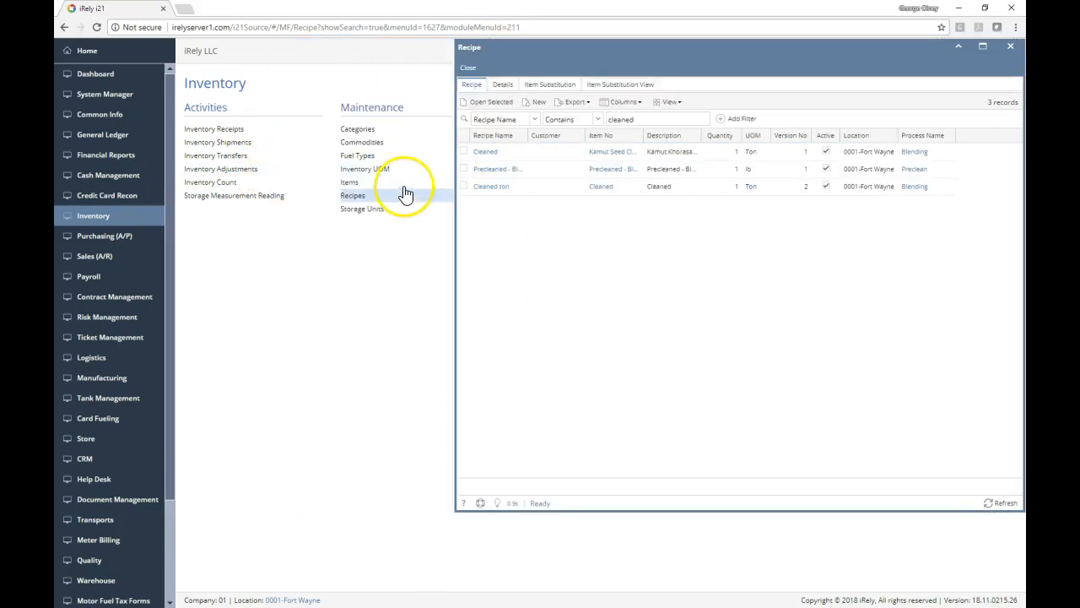
click(355, 187)
double_click(354, 156)
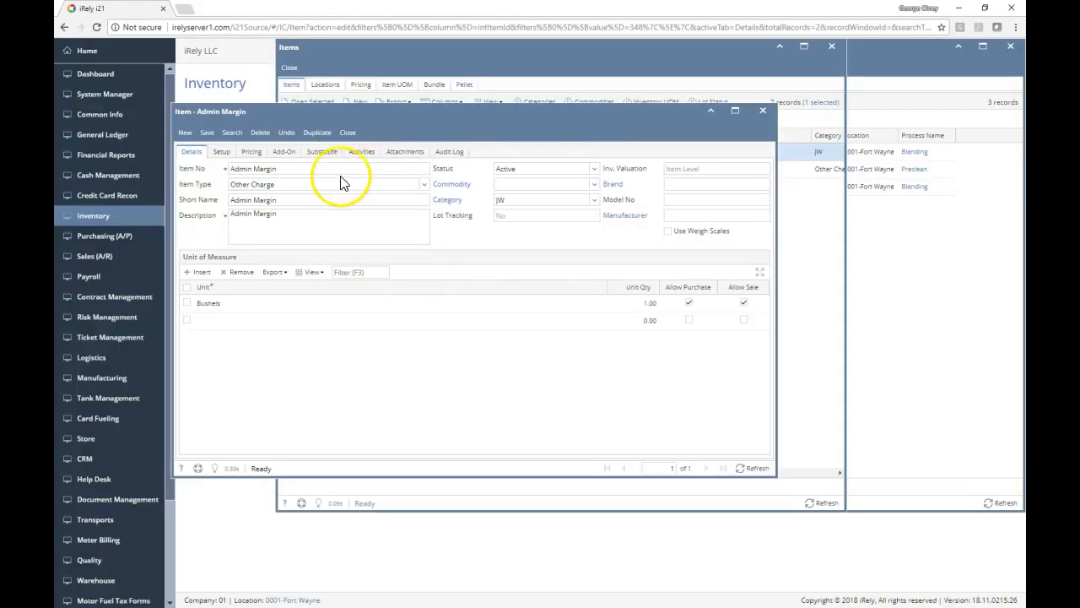
click(221, 152)
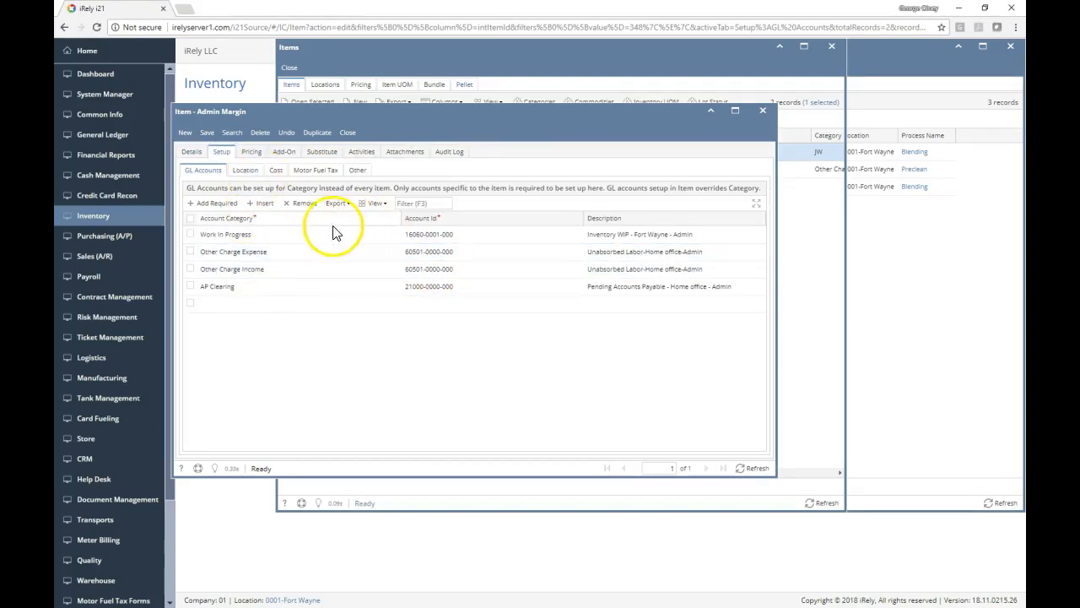
Set the Admin Margin item's standard cost for 0001-Fort Wayne to 24, save the item and close it.
click(252, 152)
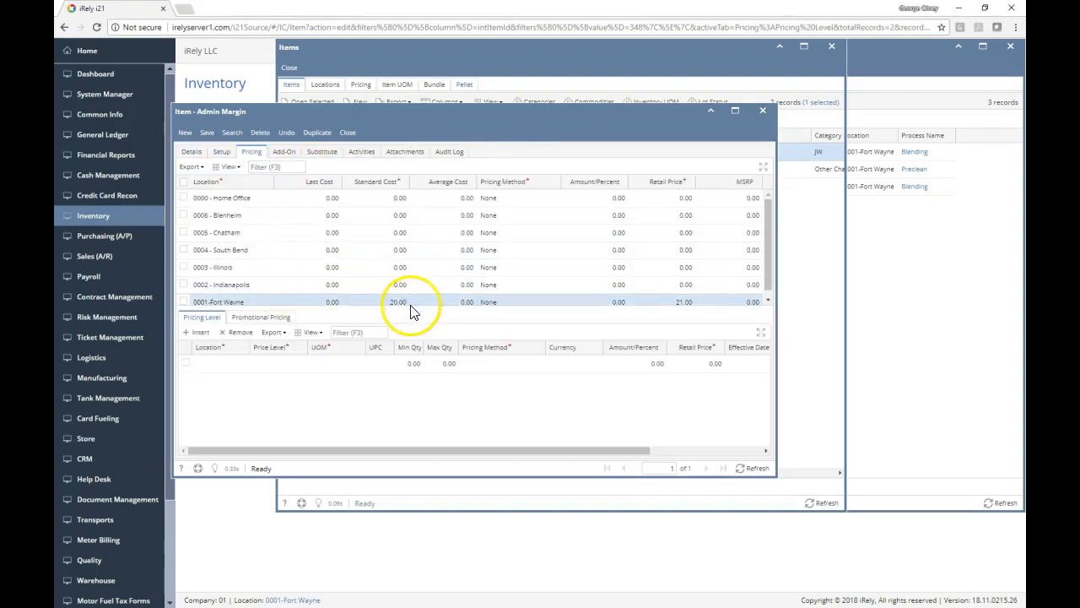
click(395, 301)
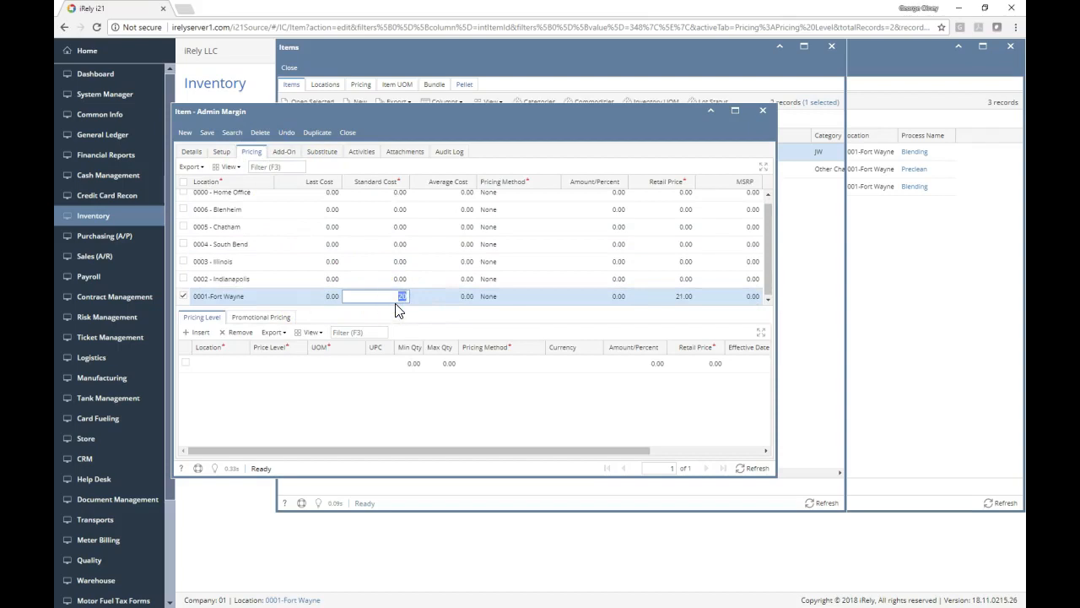
text(4)
key(Tab)
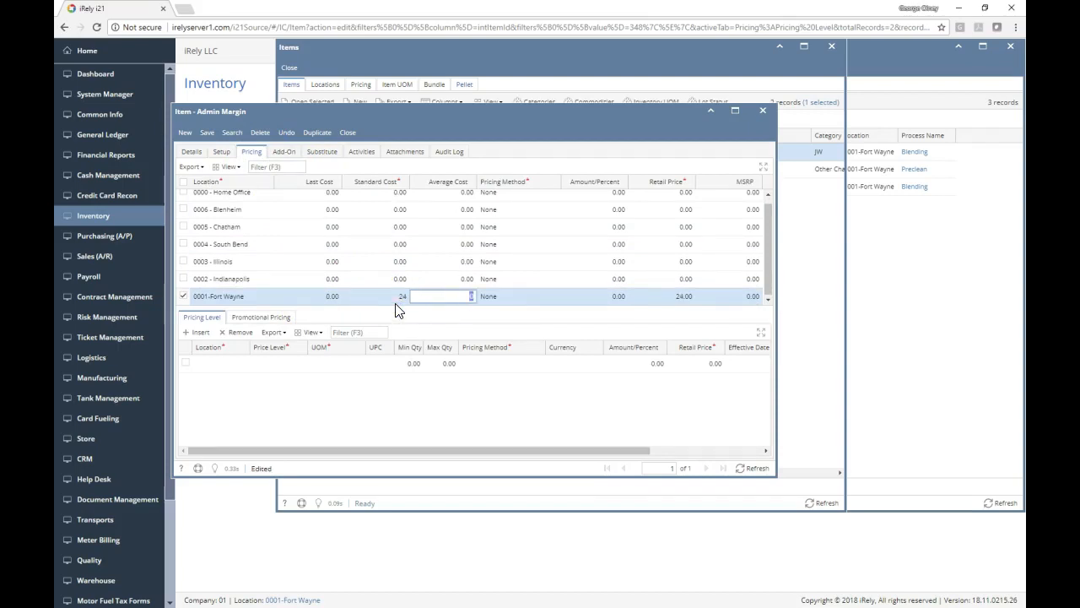
click(194, 137)
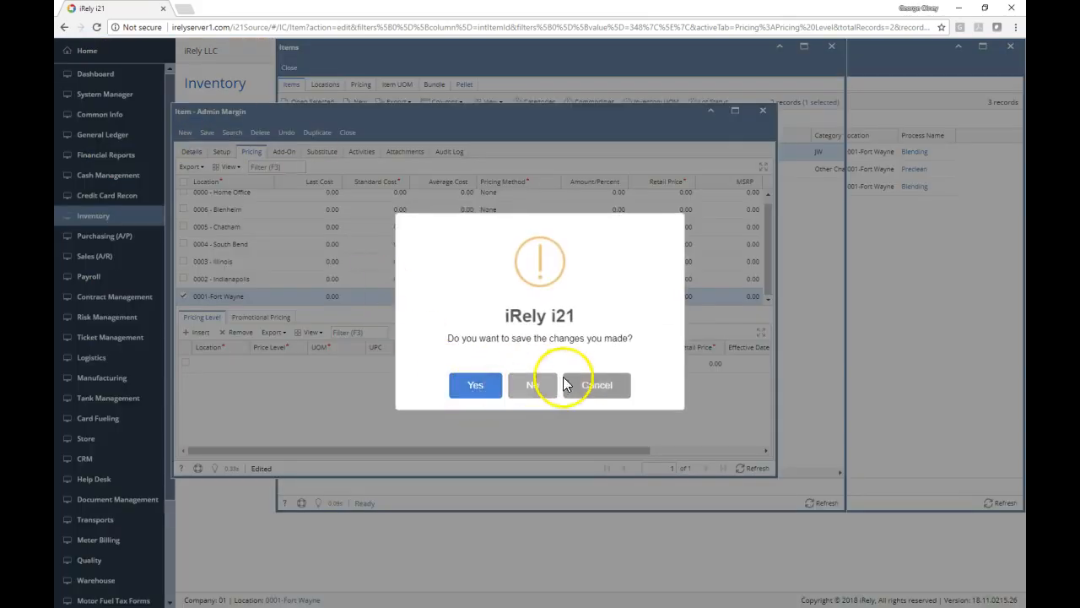
click(572, 382)
click(206, 133)
click(348, 132)
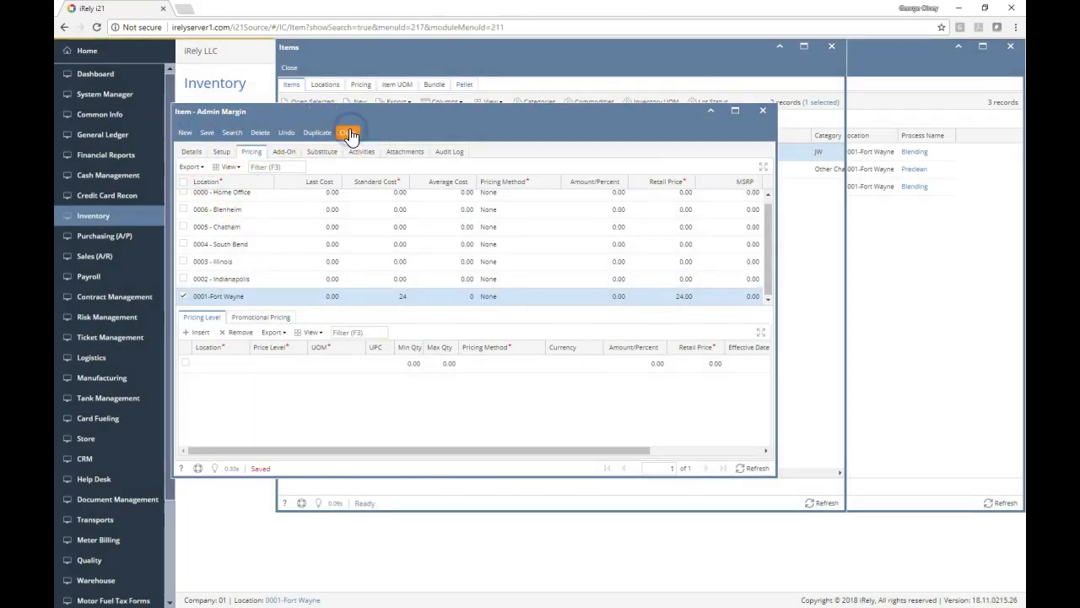
View the Admin Margin item's details once more, then close the item and the item list.
double_click(354, 152)
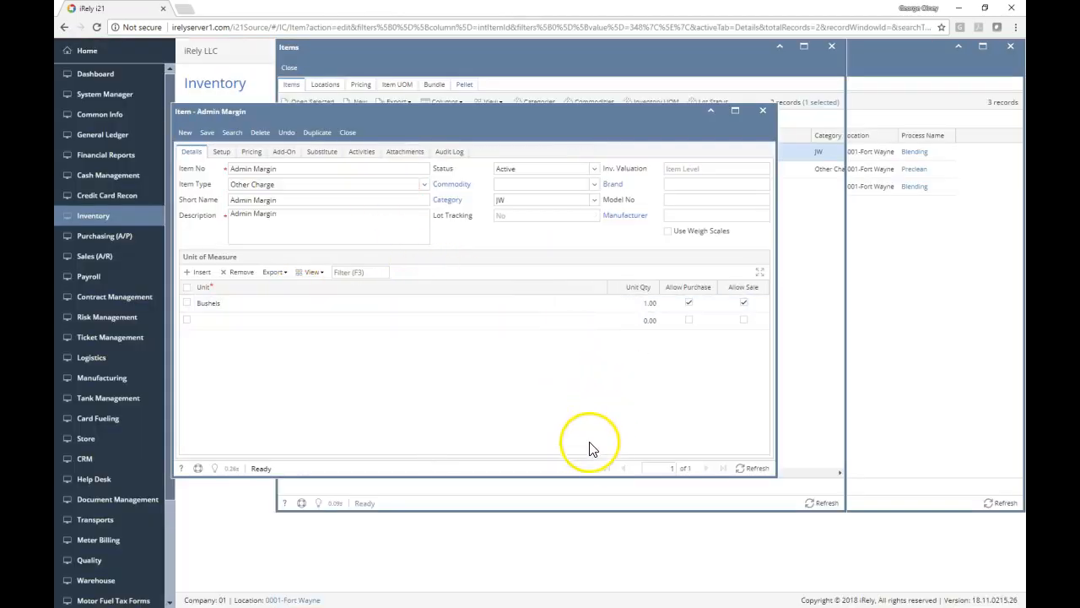
click(348, 132)
click(289, 68)
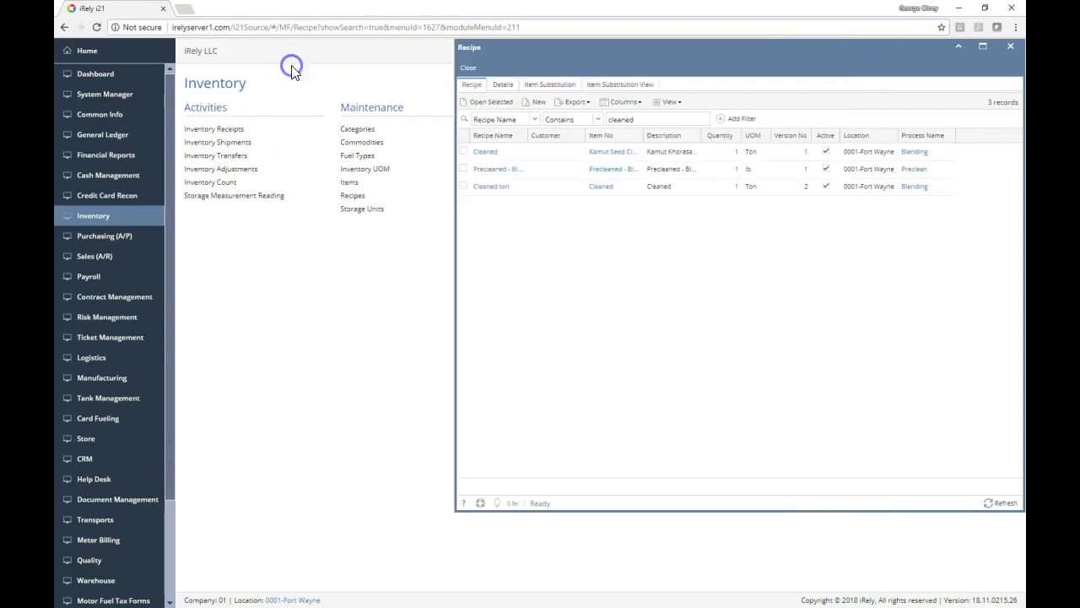
Check the Admin Margin cost and retail price in the Cleaned ton recipe, then close the recipe.
double_click(538, 188)
drag(583, 350, 782, 333)
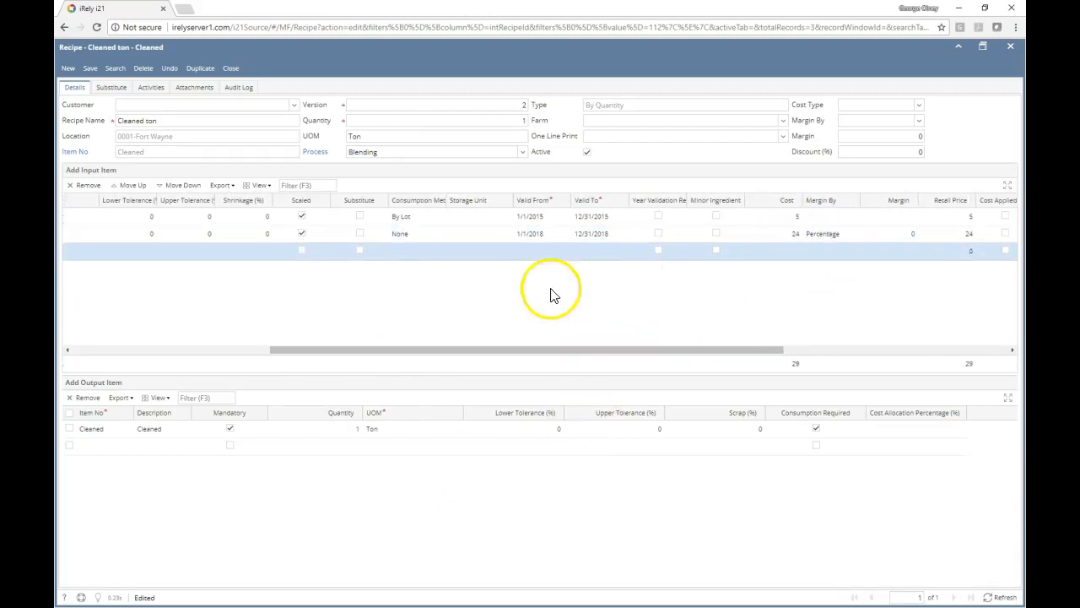
click(229, 68)
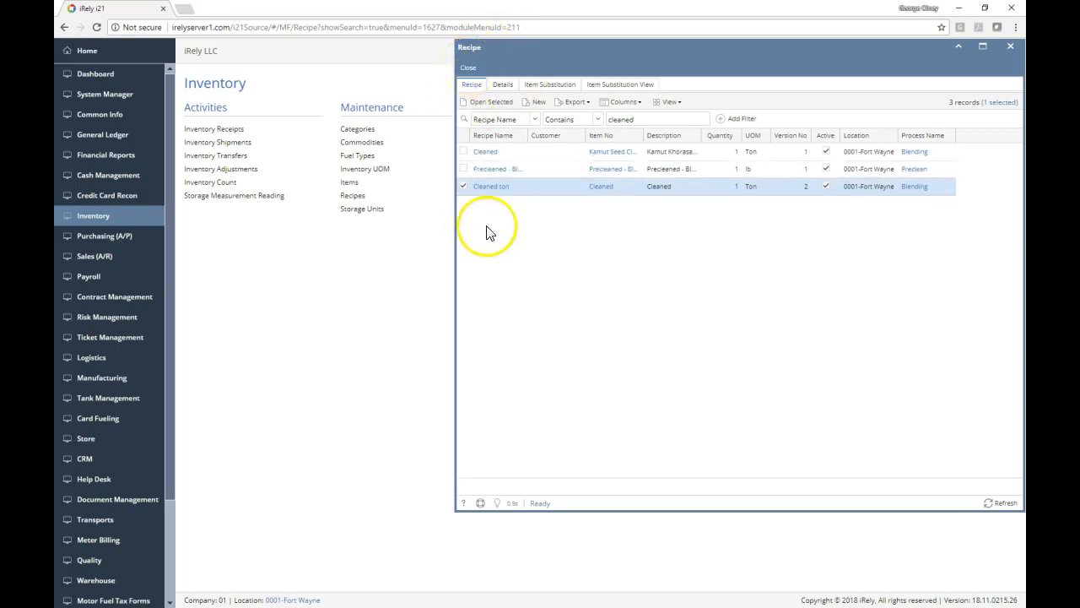
Close the recipe list and open Blend Production in Manufacturing with Blending as the production line.
click(471, 70)
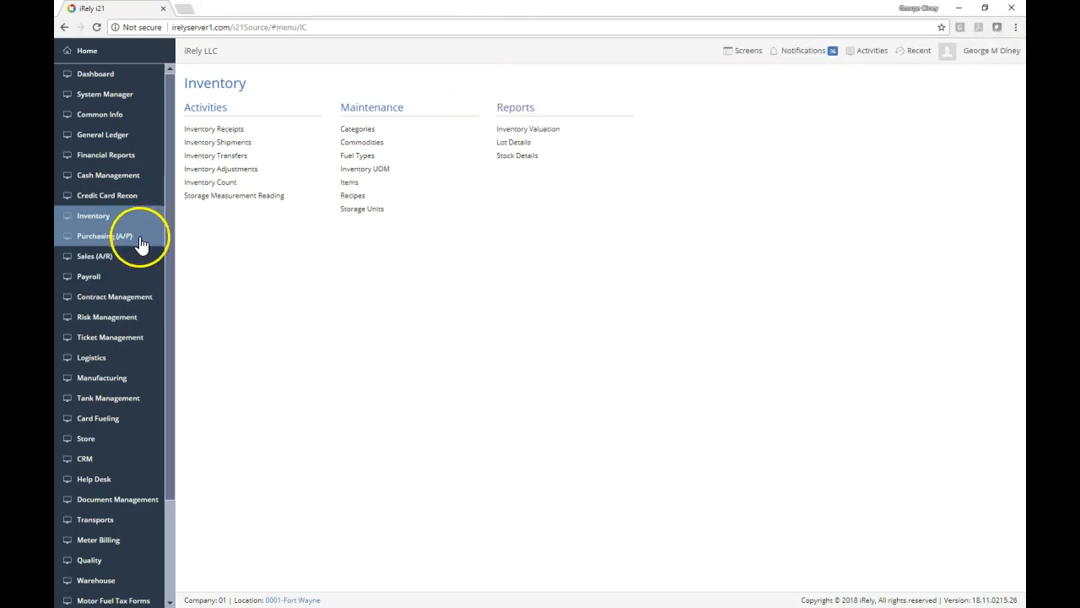
click(118, 386)
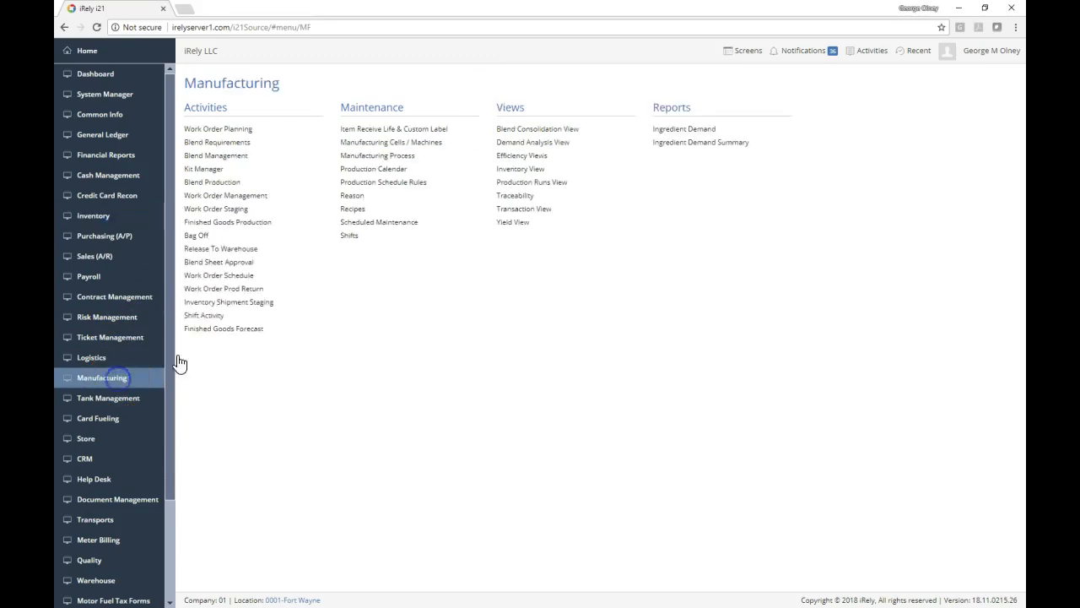
click(224, 183)
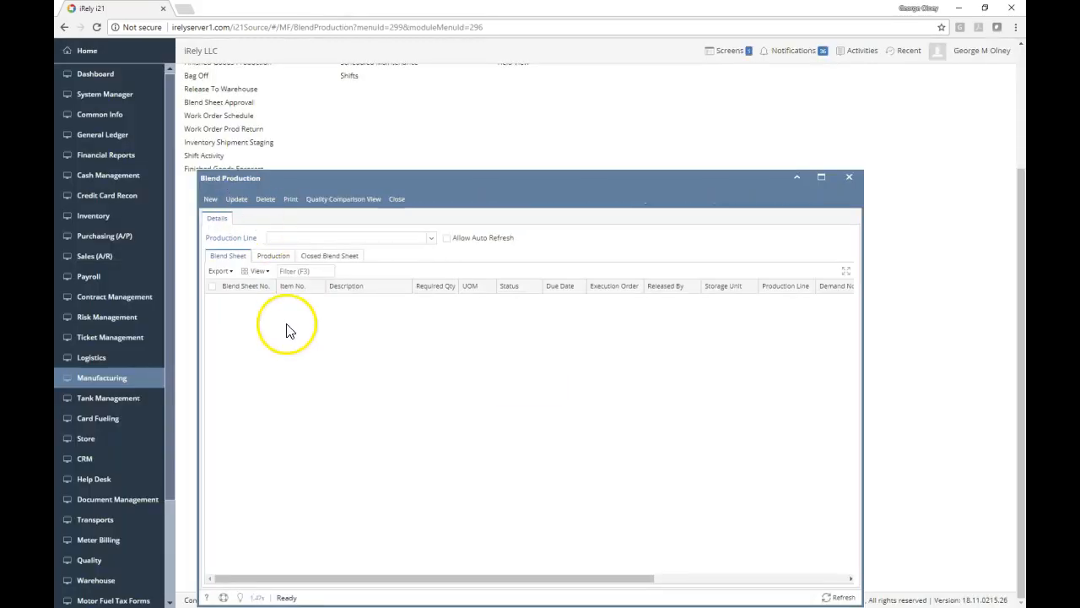
click(431, 238)
click(385, 268)
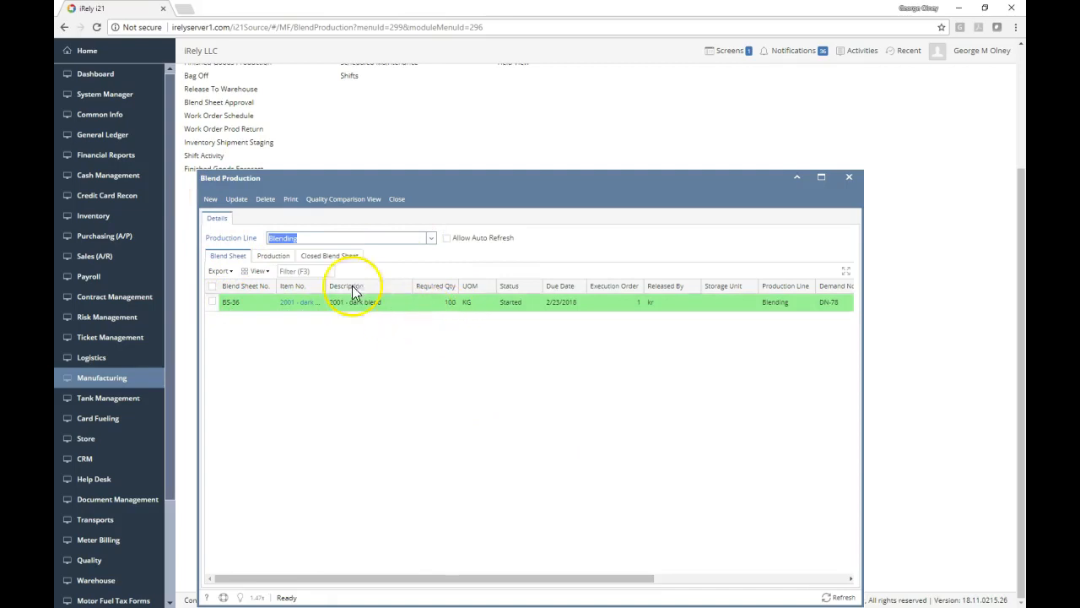
Start a new blend production entry with Cleaned as the blend item.
click(210, 200)
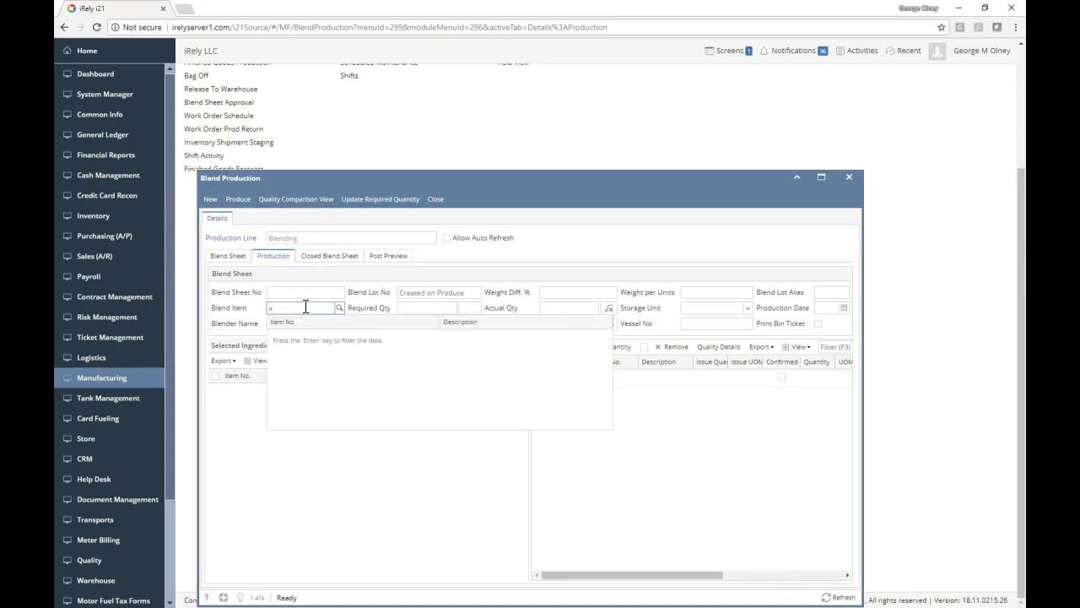
text(n)
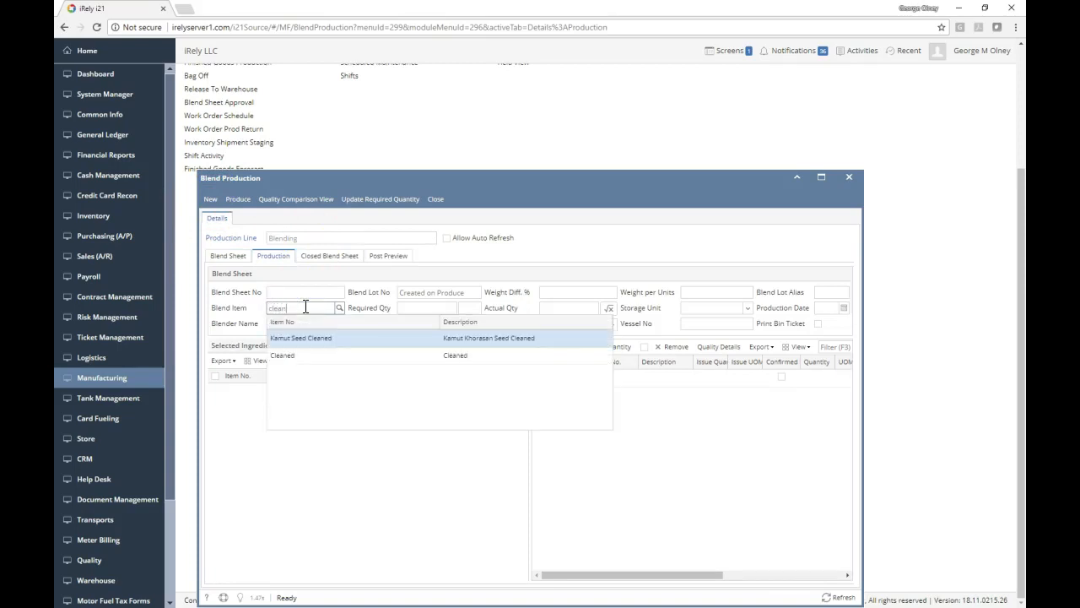
key(Down)
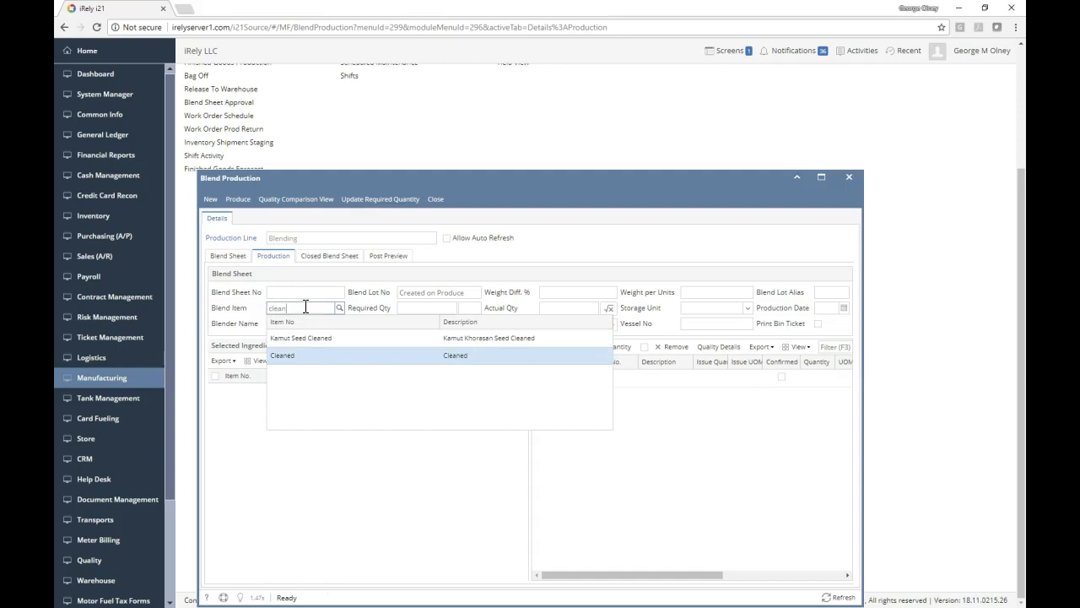
key(Return)
key(Tab)
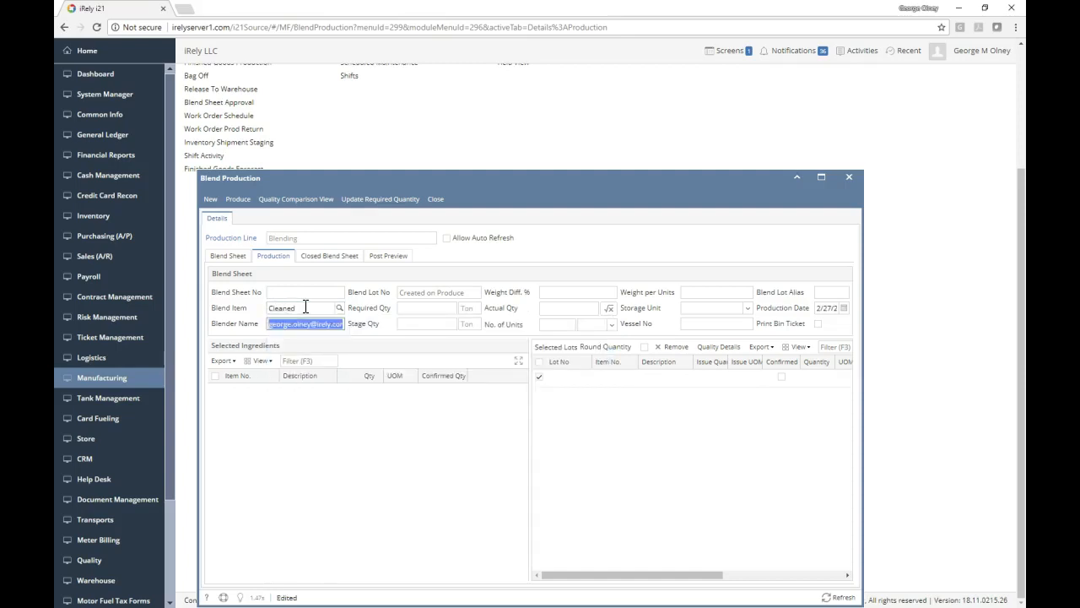
Set the required quantity to 1 ton and mark the Raw ingredient as confirmed.
key(Tab)
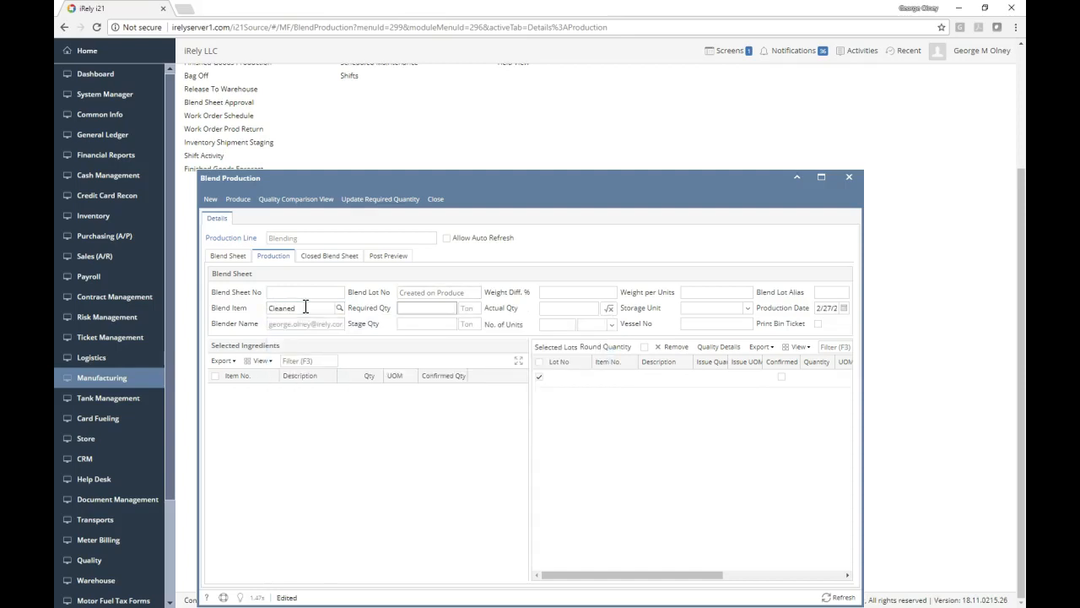
text(1)
key(Tab)
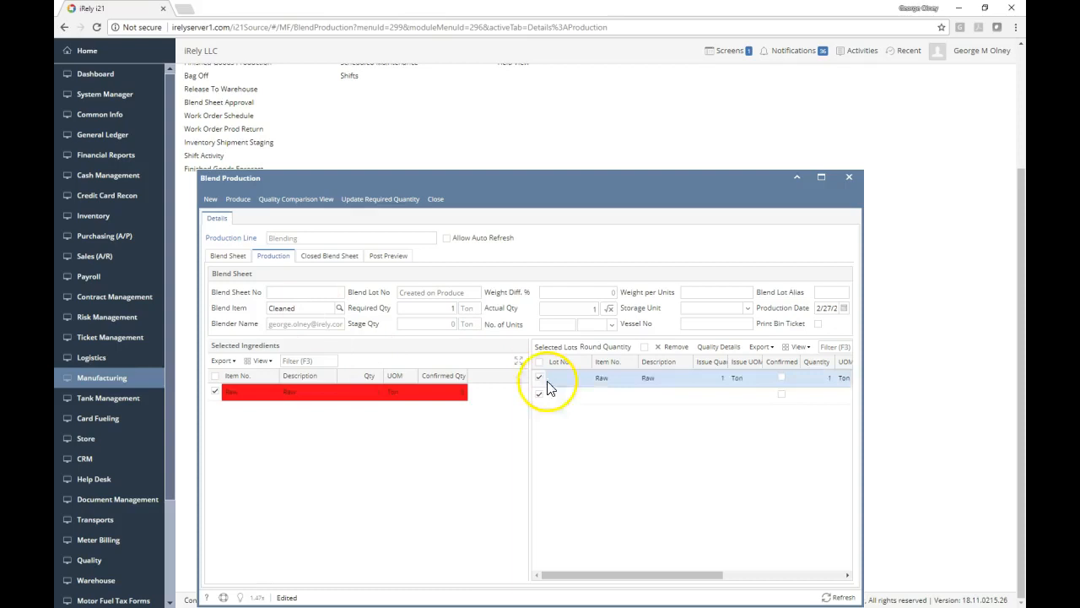
click(784, 378)
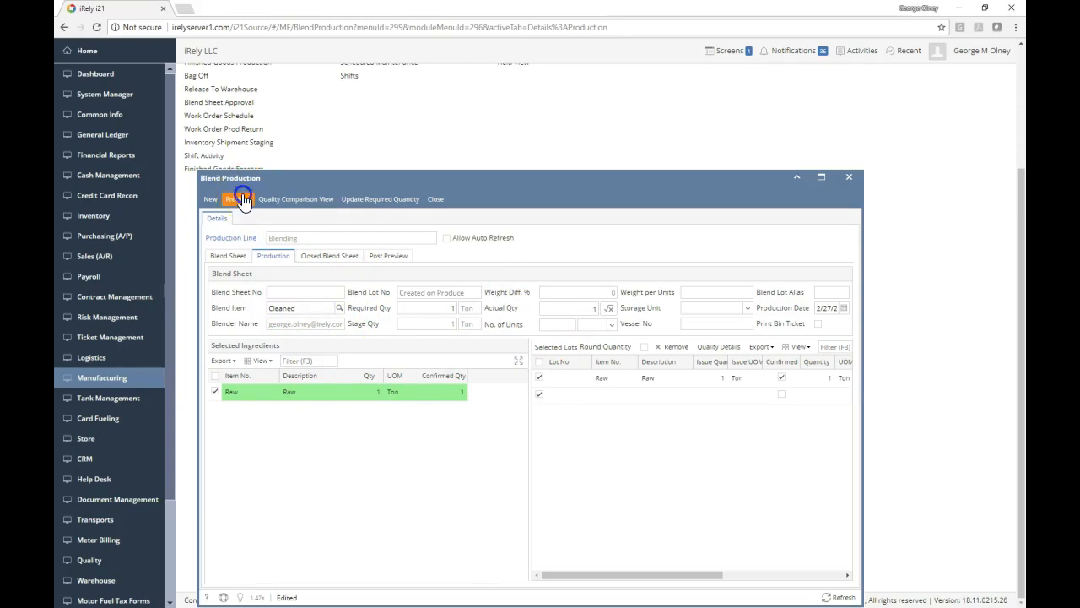
Assign FG Bin 1 as the blend's storage unit and produce the blend.
click(242, 199)
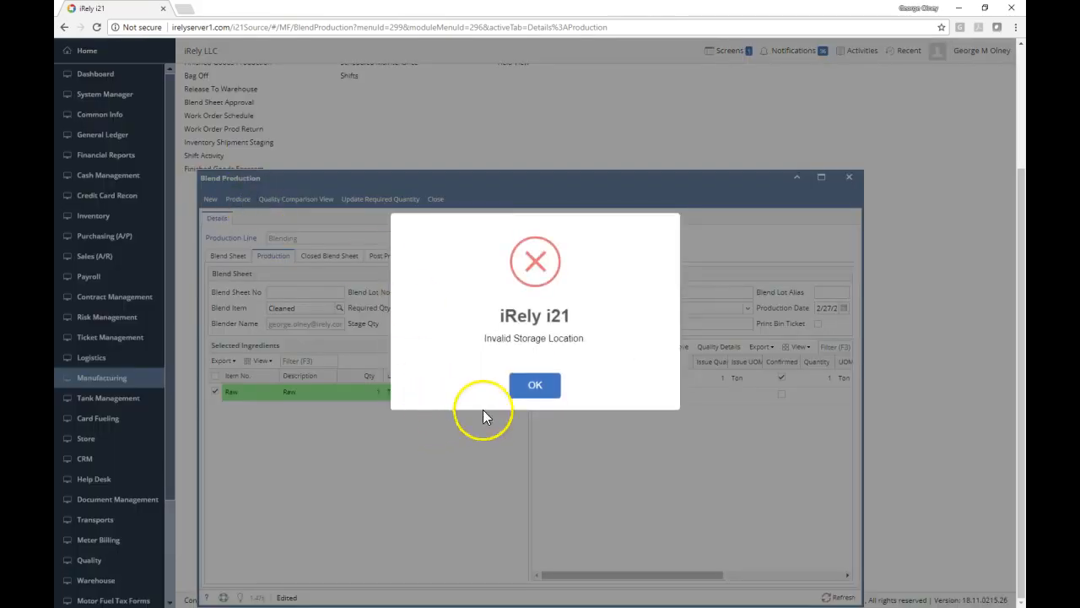
click(527, 384)
click(752, 309)
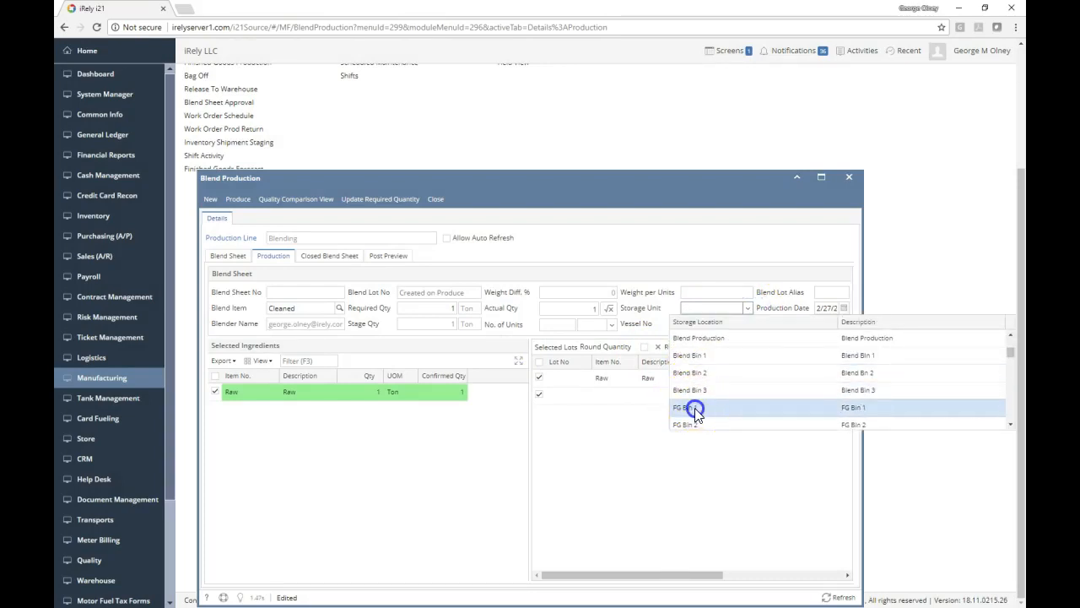
click(686, 408)
click(227, 200)
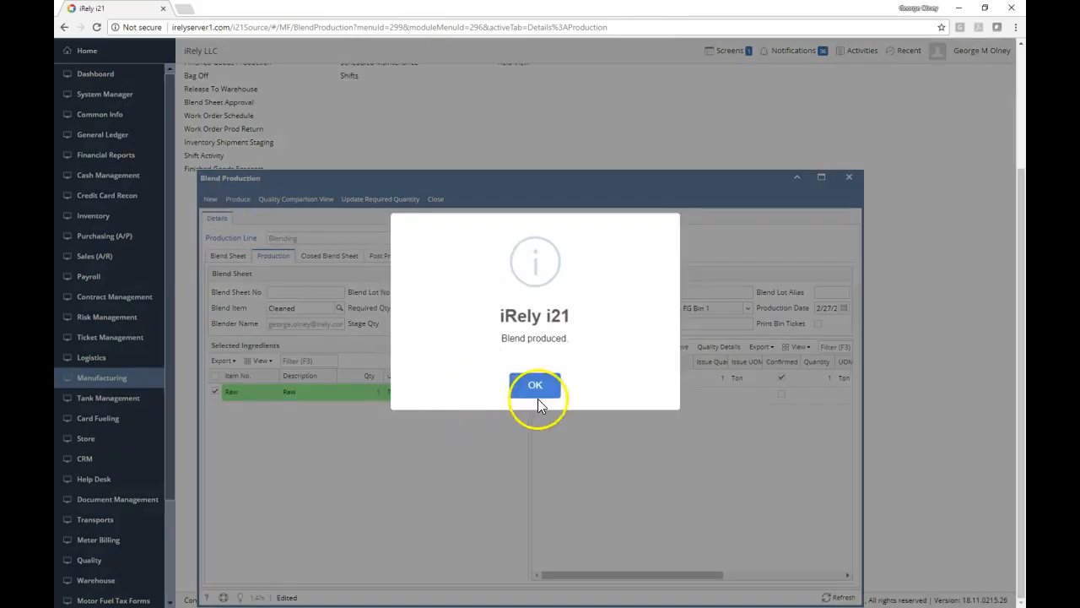
click(537, 397)
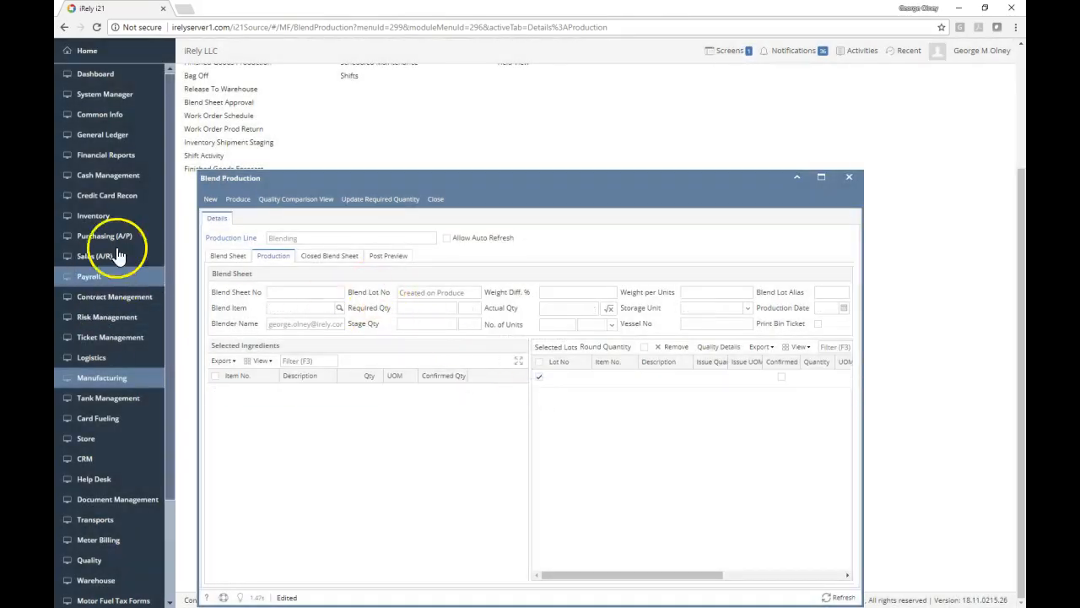
Open the General Ledger account detail and view its list of transactions.
scroll(113, 240, up, 2)
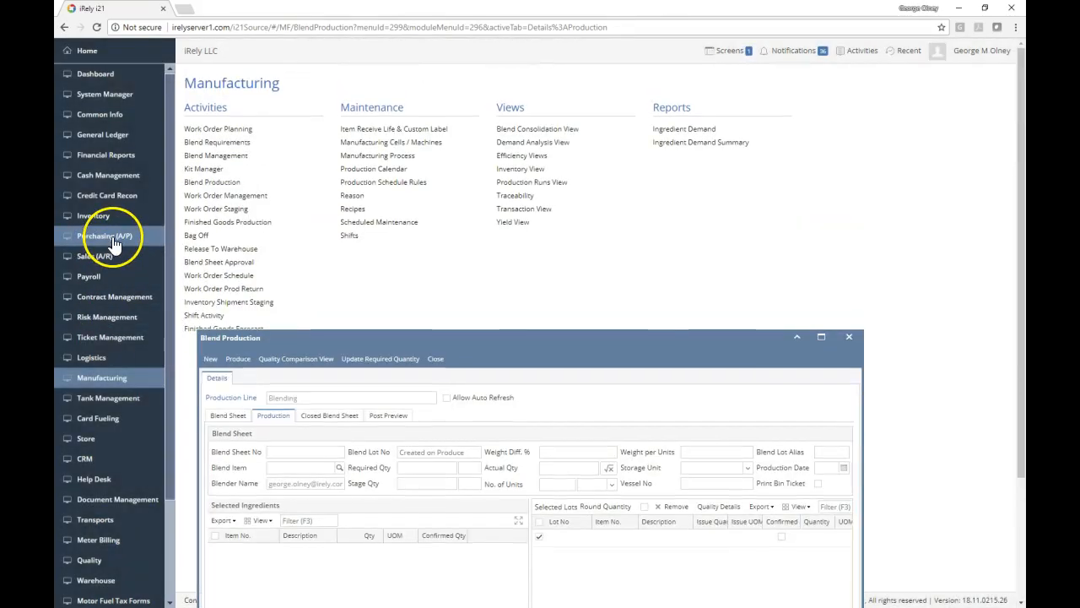
click(103, 137)
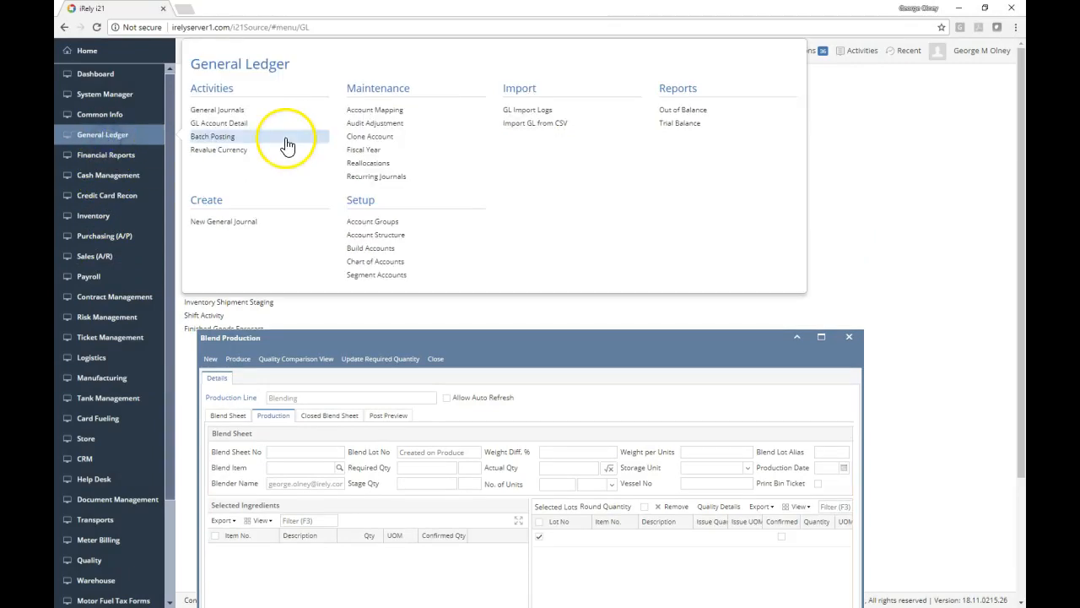
click(245, 123)
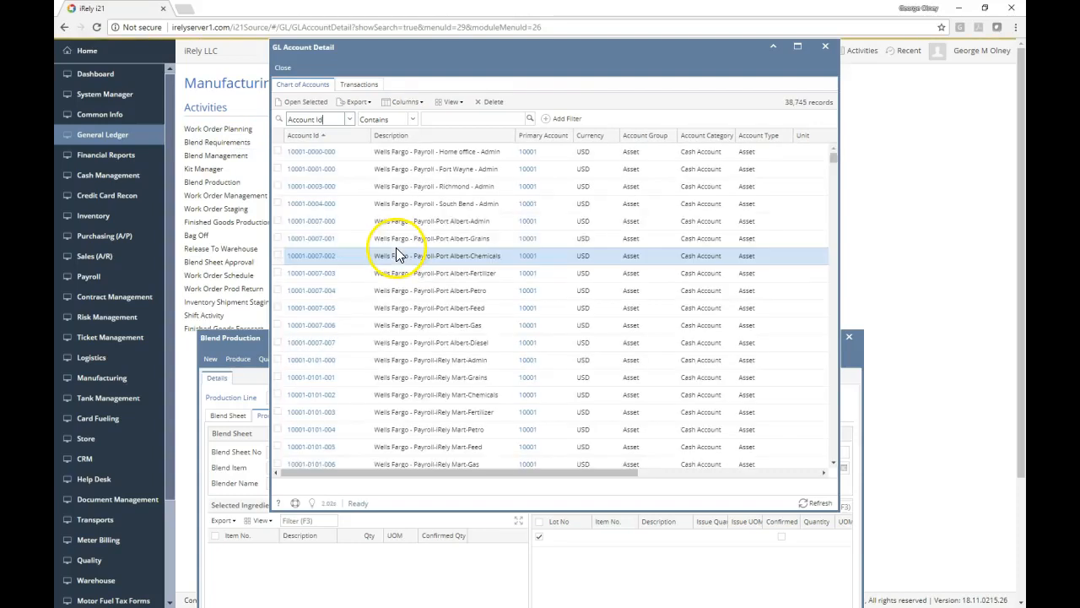
click(346, 85)
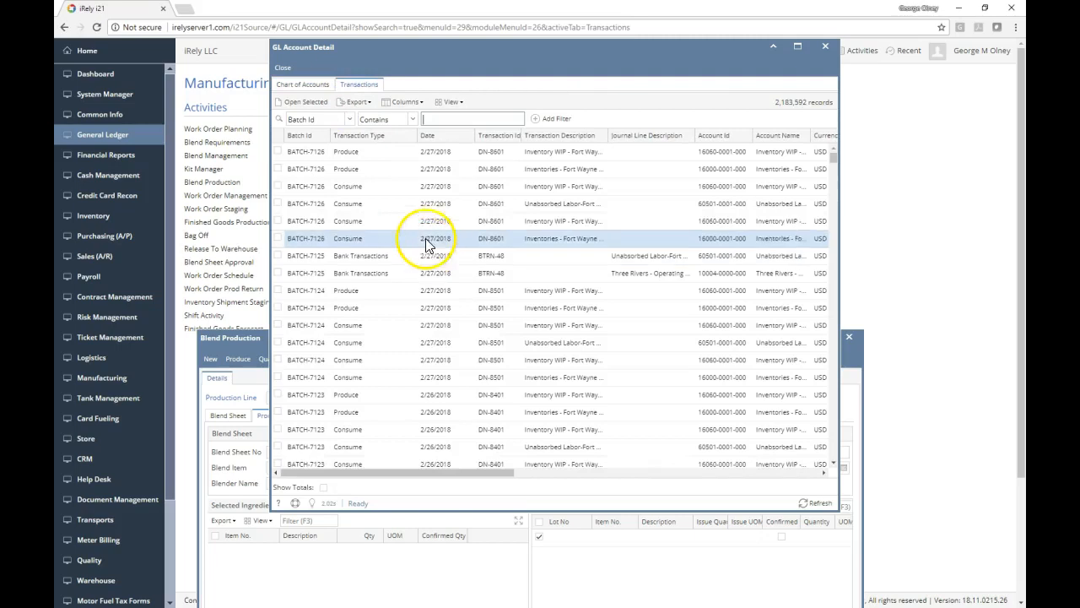
Filter the ledger transactions to transaction ID DN-8601 and widen the window to examine the debit and credit columns.
click(505, 151)
drag(596, 123, 596, 119)
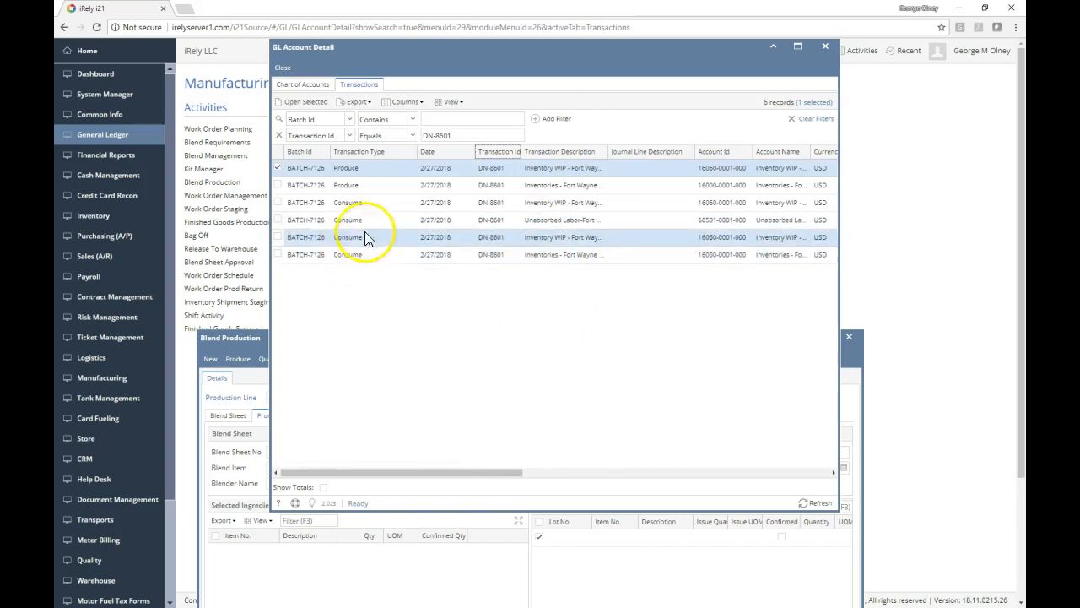
click(103, 269)
drag(103, 269, 105, 270)
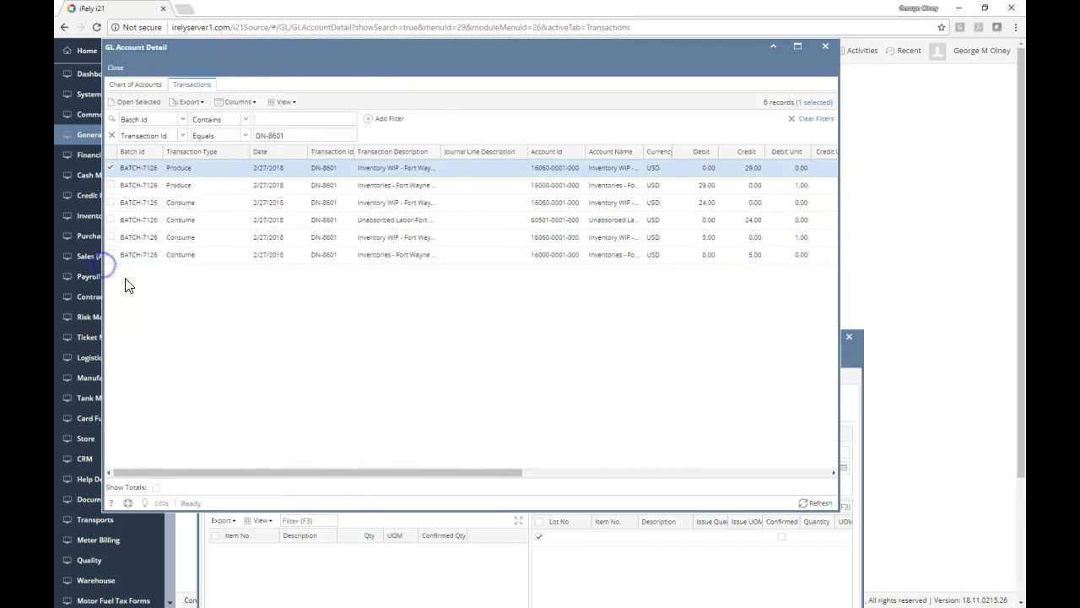